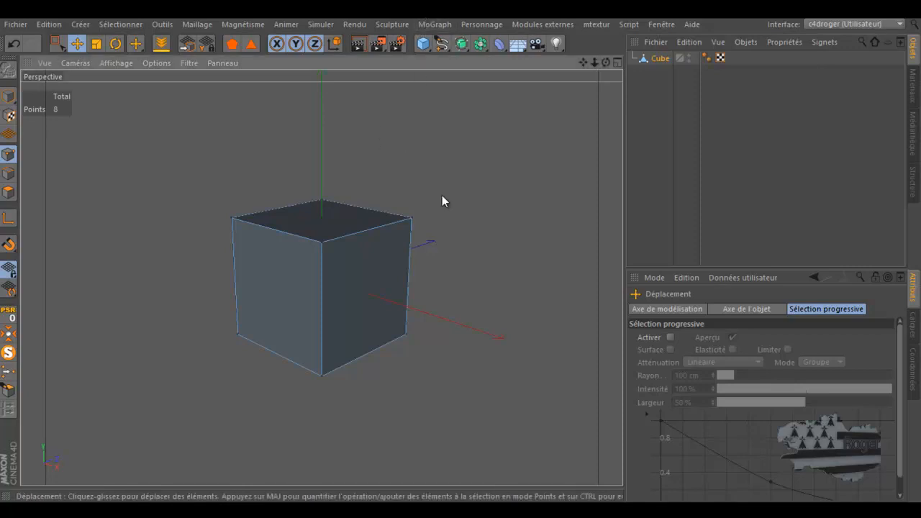
- Knife a single line across the upper part of the cube's left front face, and undo the cut
{"action": "key", "text": "k"}
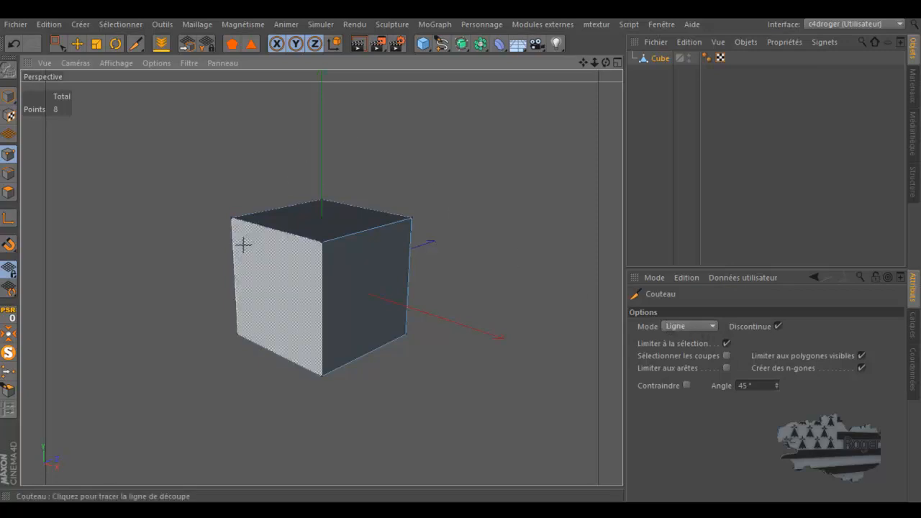
{"action": "left_click_drag", "start_coordinate": [233, 252], "coordinate": [323, 280]}
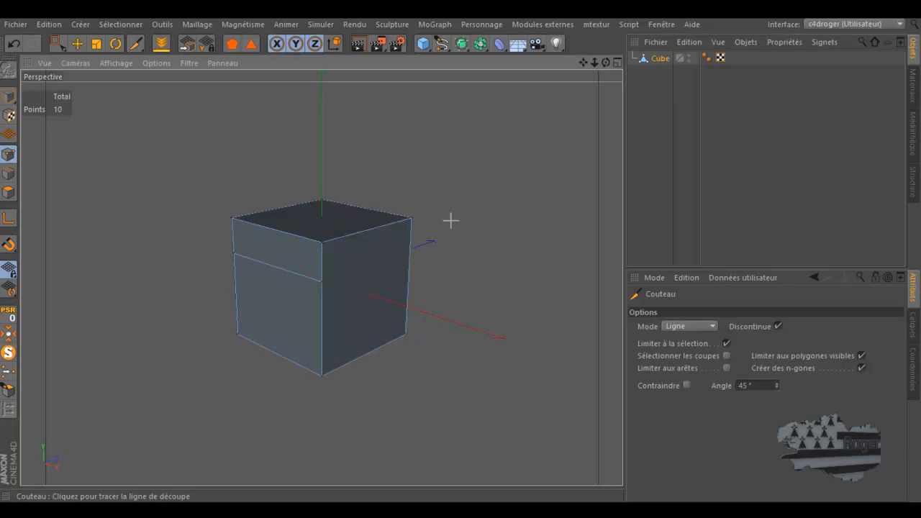
{"action": "left_click_drag", "start_coordinate": [606, 62], "coordinate": [459, 250]}
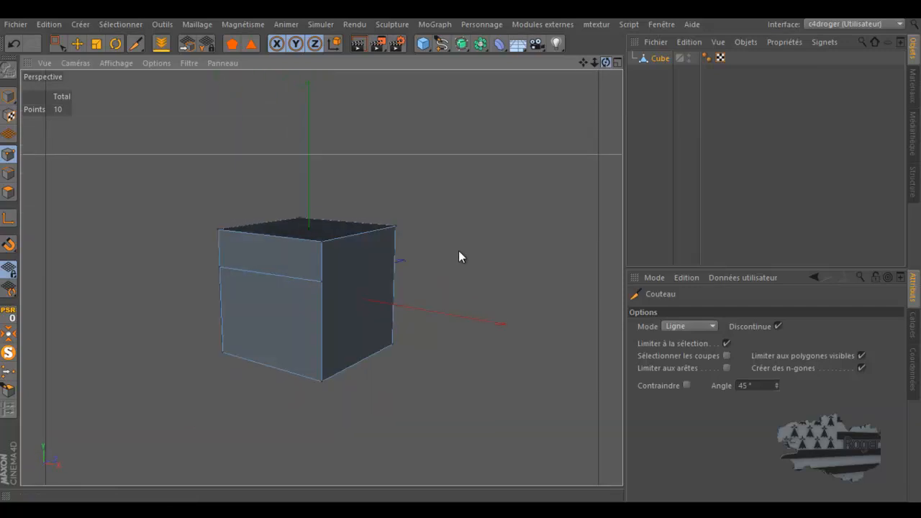
{"action": "left_click", "coordinate": [16, 41]}
- Turn off Discontinue and knife a continuous horizontal line across the upper part of the cube's two front faces
{"action": "left_click", "coordinate": [777, 326]}
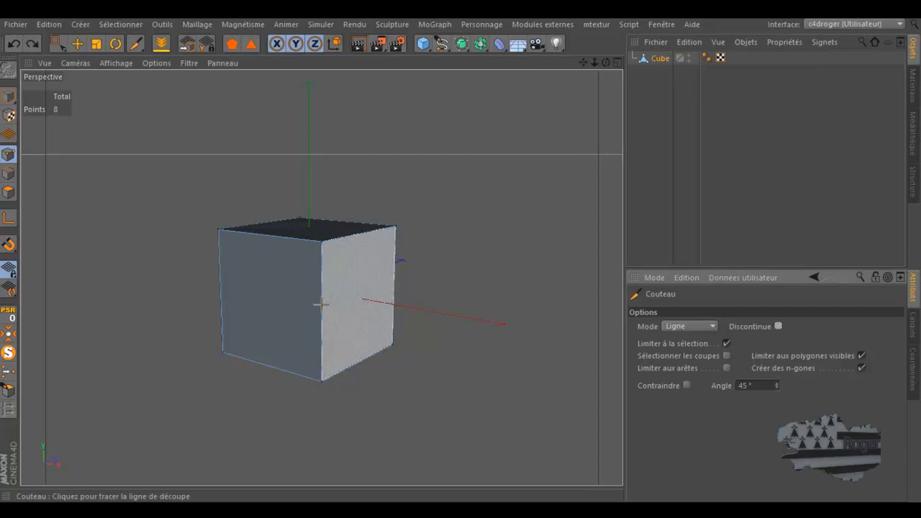
{"action": "left_click_drag", "start_coordinate": [220, 276], "coordinate": [396, 271]}
{"action": "left_click", "coordinate": [396, 271]}
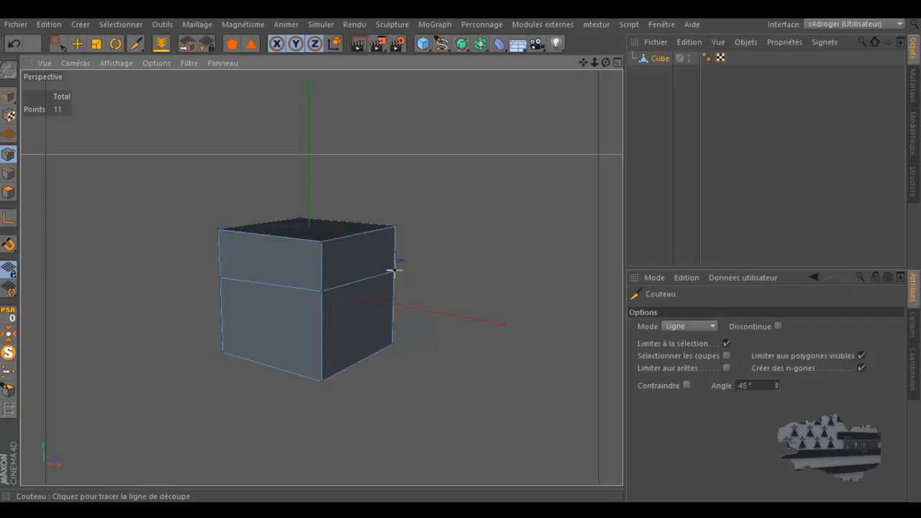
- Extend the knife path with connected diagonal cuts on the right front face, and end it by switching to the Move tool
{"action": "left_click", "coordinate": [364, 234]}
{"action": "left_click", "coordinate": [321, 274]}
{"action": "left_click", "coordinate": [360, 360]}
{"action": "right_click", "coordinate": [521, 316]}
{"action": "left_click", "coordinate": [488, 274]}
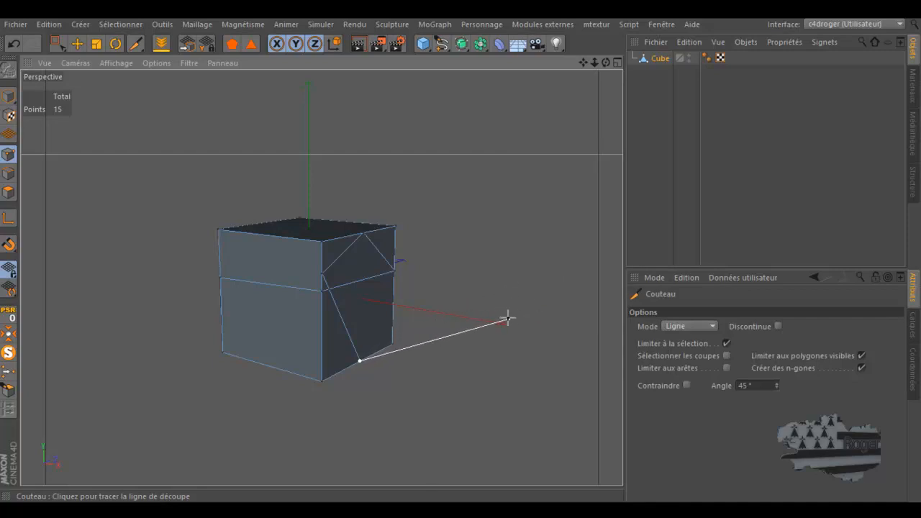
{"action": "key", "text": "Return"}
{"action": "key", "text": "Return"}
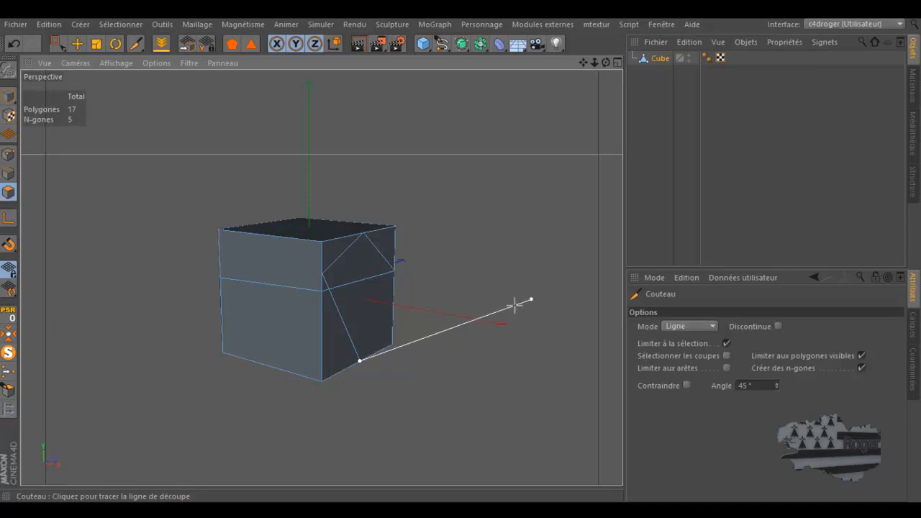
{"action": "key", "text": "Return"}
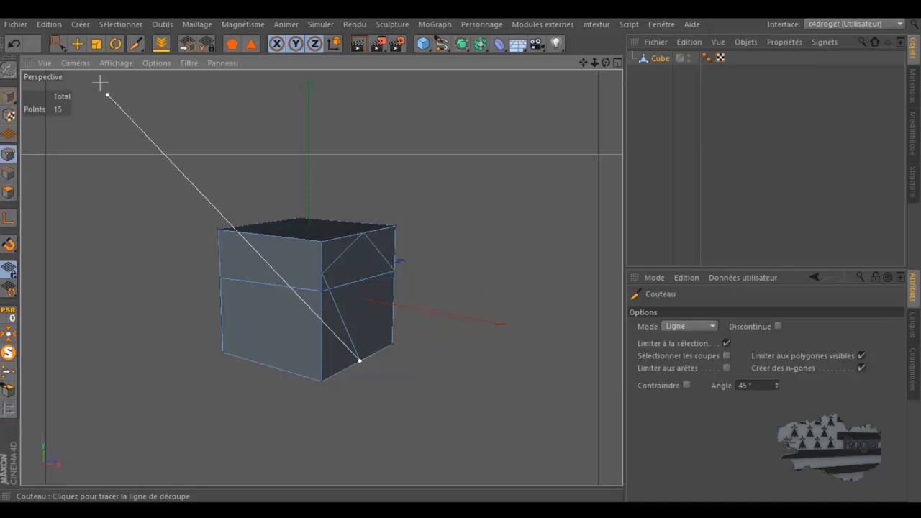
{"action": "left_click", "coordinate": [76, 43]}
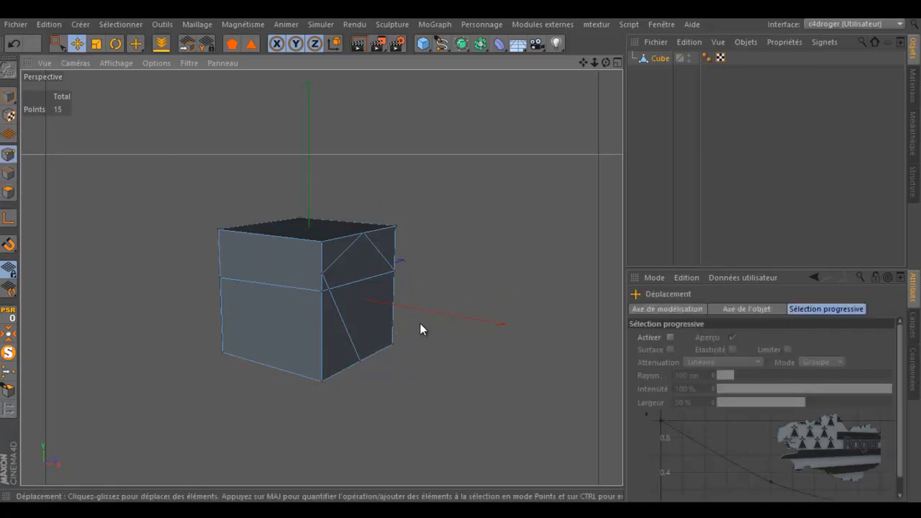
- Undo all the continuous cuts on the cube and turn Discontinue back on for the Knife tool
{"action": "key", "text": "ctrl+z"}
{"action": "key", "text": "ctrl+z"}
{"action": "key", "text": "ctrl+z"}
{"action": "key", "text": "ctrl+z"}
{"action": "key", "text": "ctrl+z"}
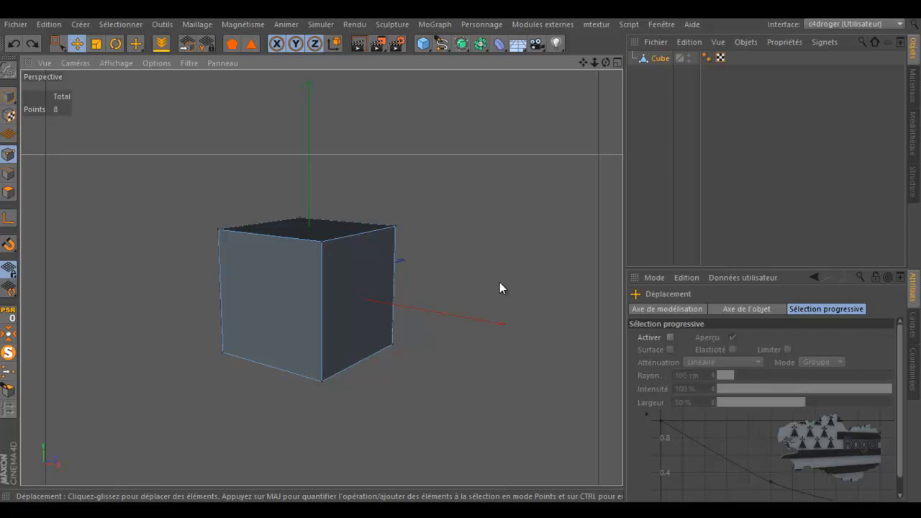
{"action": "key", "text": "k"}
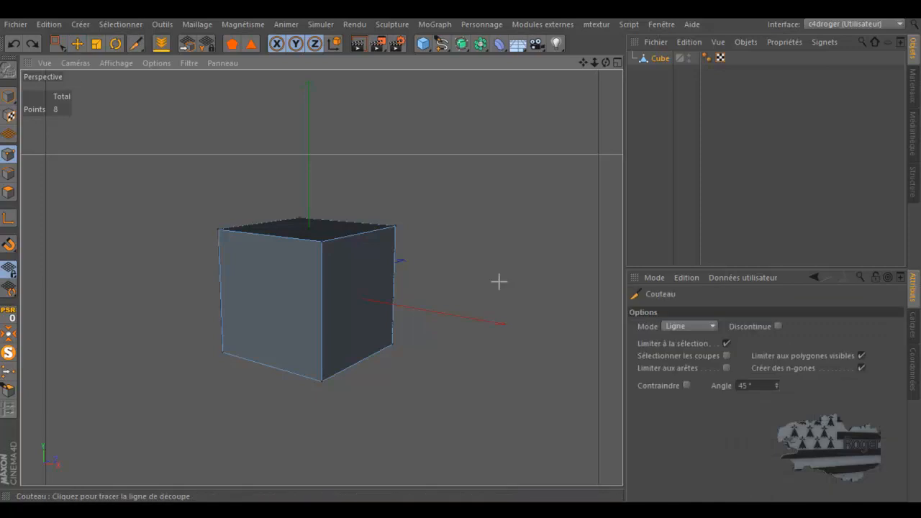
{"action": "left_click", "coordinate": [779, 326]}
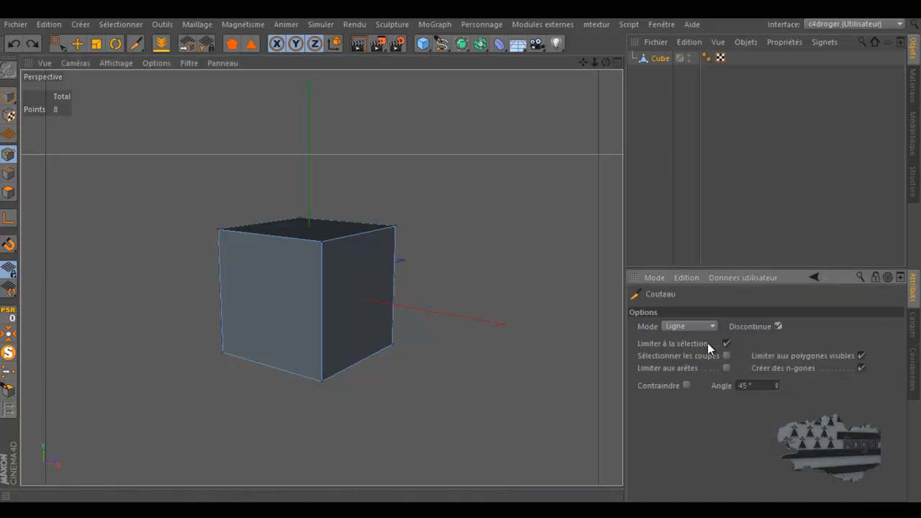
- Select the cube's four top points, try knife cuts across the side faces with Limiter à la sélection on, and undo them
{"action": "left_click", "coordinate": [56, 48]}
{"action": "left_click_drag", "start_coordinate": [176, 181], "coordinate": [436, 305]}
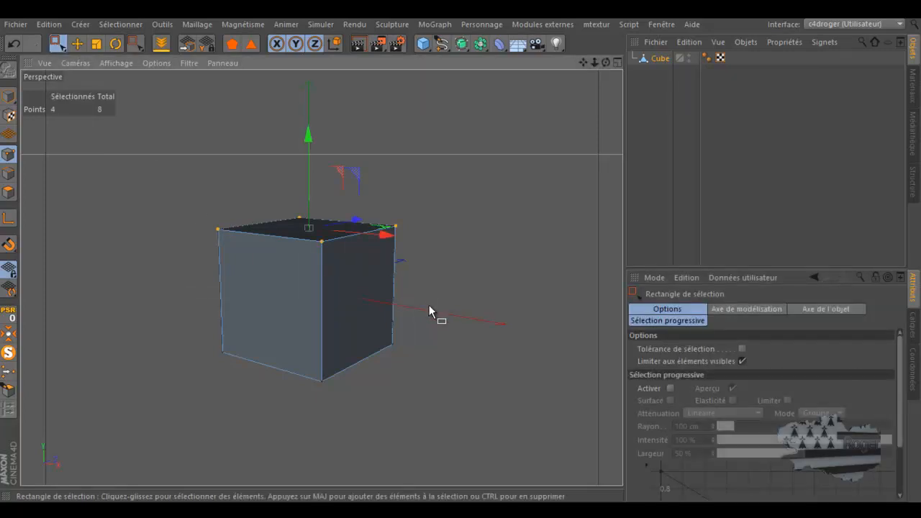
{"action": "key", "text": "k"}
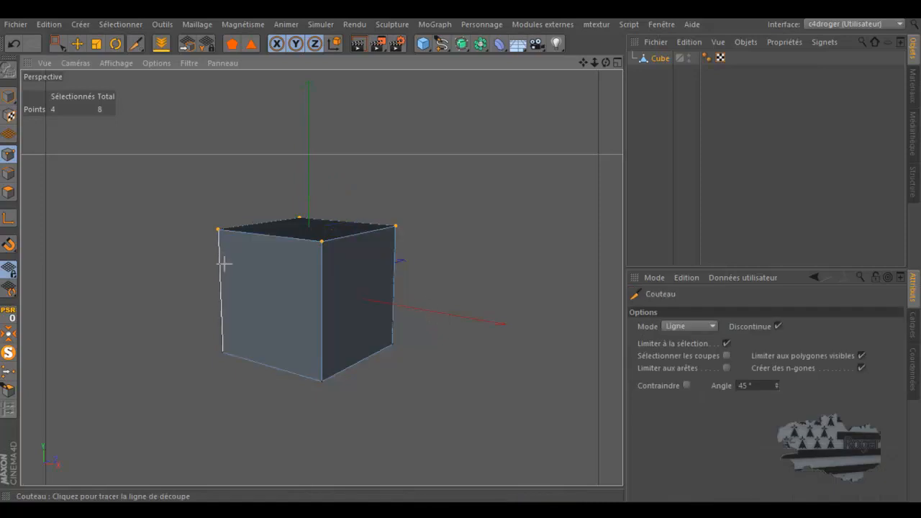
{"action": "mouse_move", "coordinate": [219, 264]}
{"action": "left_mouse_down"}
{"action": "mouse_move", "coordinate": [284, 312]}
{"action": "mouse_move", "coordinate": [286, 371]}
{"action": "mouse_move", "coordinate": [391, 313]}
{"action": "left_mouse_up"}
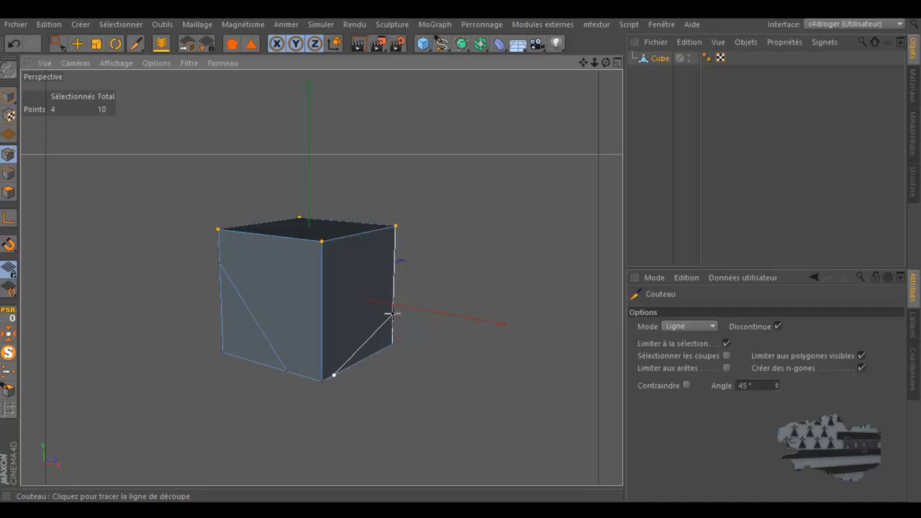
{"action": "left_click", "coordinate": [14, 44]}
{"action": "left_click", "coordinate": [13, 44]}
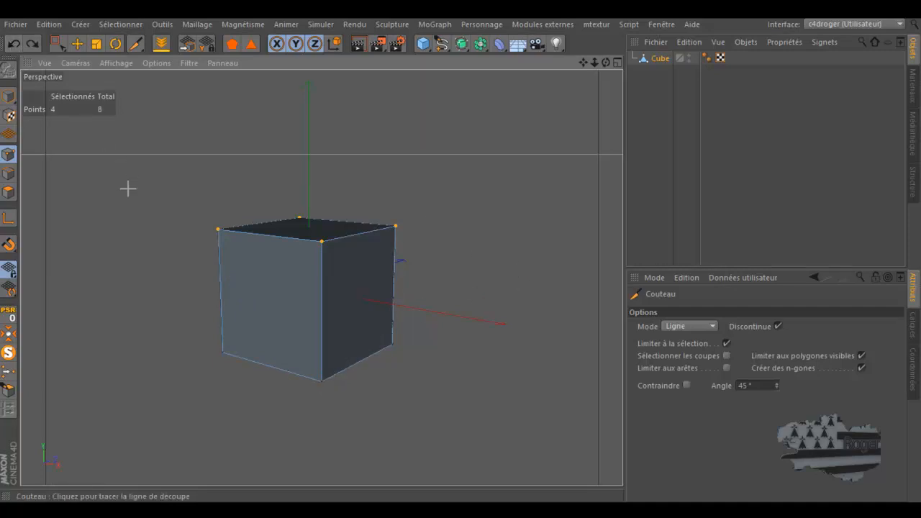
- Switch to edge mode and select the edges around the cube's top face
{"action": "left_click", "coordinate": [9, 173]}
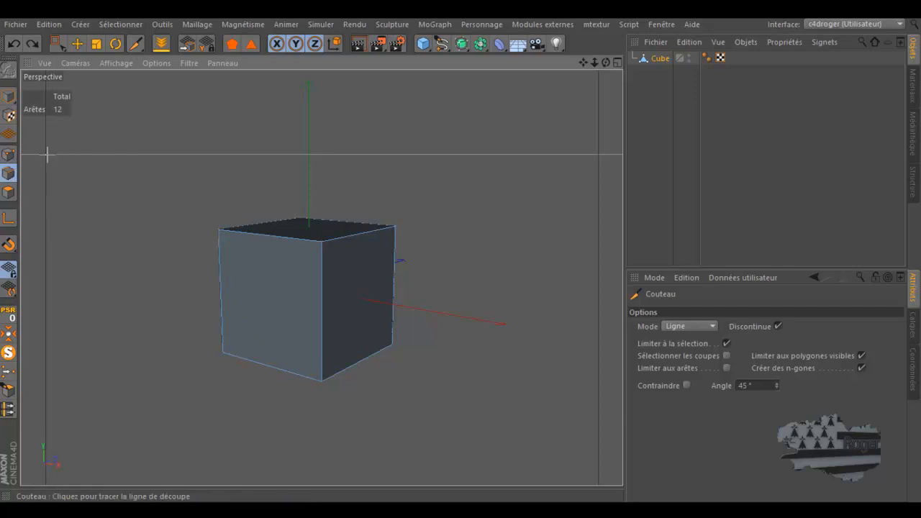
{"action": "left_click_drag", "start_coordinate": [60, 40], "coordinate": [102, 63]}
{"action": "left_click", "coordinate": [260, 222]}
{"action": "mouse_move", "coordinate": [299, 226]}
{"action": "left_mouse_down"}
{"action": "mouse_move", "coordinate": [339, 226]}
{"action": "mouse_move", "coordinate": [350, 238]}
{"action": "left_mouse_up"}
{"action": "left_click_drag", "start_coordinate": [607, 63], "coordinate": [518, 173]}
- Try knife cuts across the unselected side face and between the selected top edges, and undo the resulting cut
{"action": "key", "text": "k"}
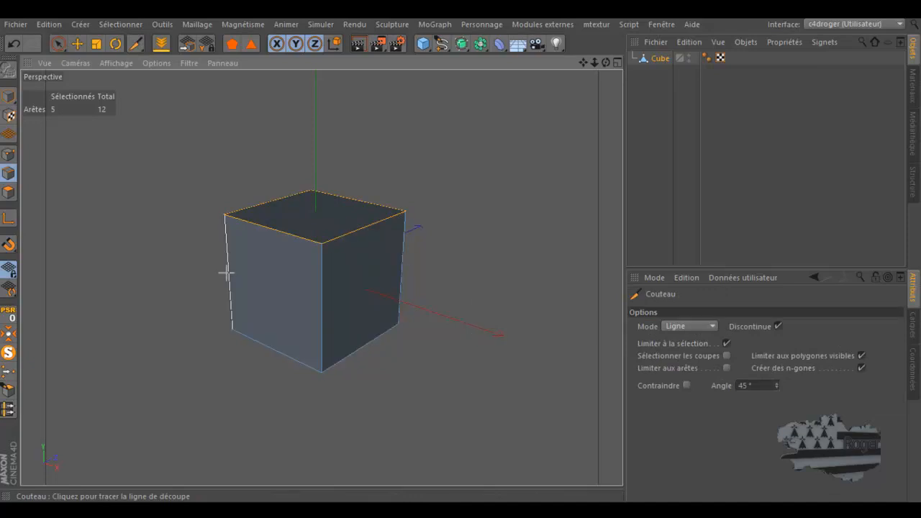
{"action": "left_click_drag", "start_coordinate": [228, 275], "coordinate": [319, 305]}
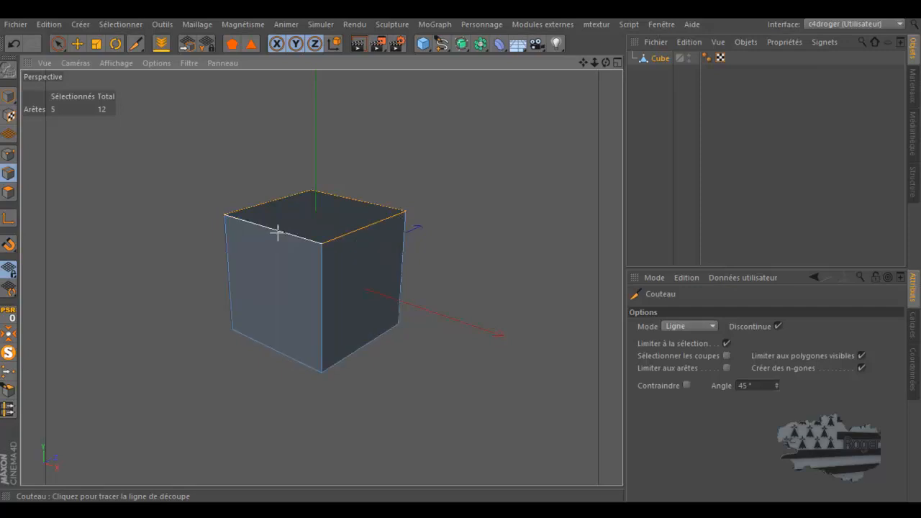
{"action": "left_click_drag", "start_coordinate": [278, 230], "coordinate": [347, 199]}
{"action": "left_click_drag", "start_coordinate": [264, 226], "coordinate": [251, 338]}
{"action": "left_click", "coordinate": [9, 193]}
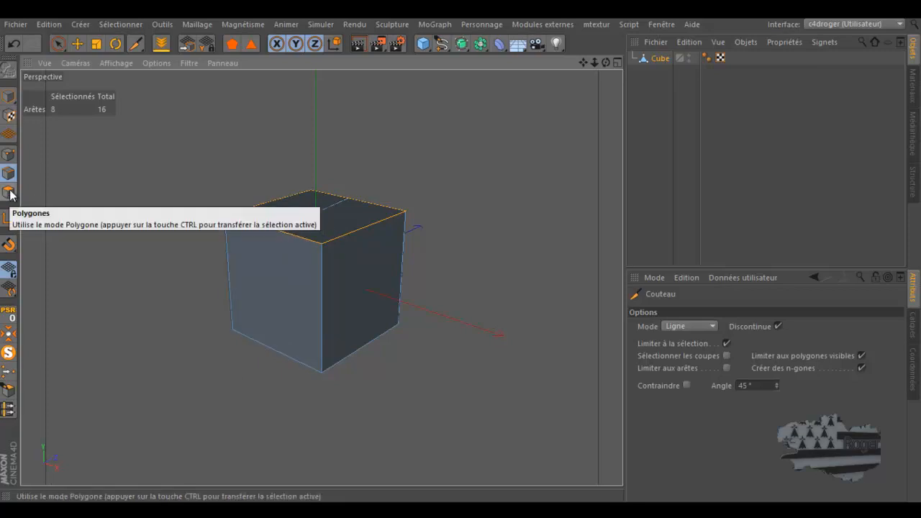
{"action": "left_click", "coordinate": [13, 43]}
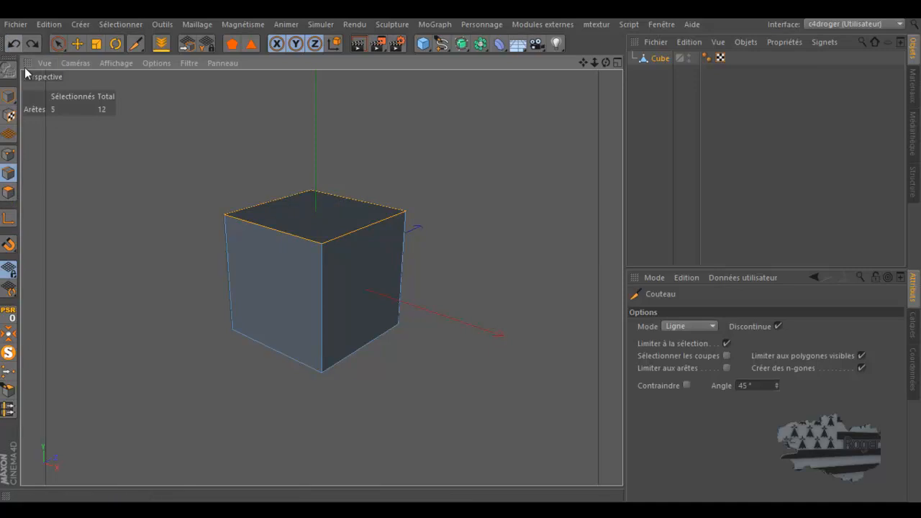
- Switch to polygon mode and select the cube's top face
{"action": "left_click", "coordinate": [9, 193]}
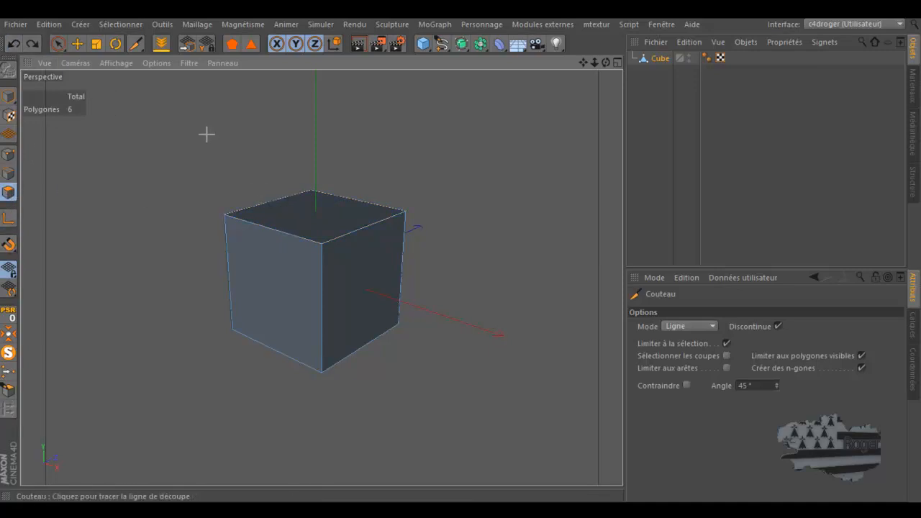
{"action": "left_click", "coordinate": [78, 44]}
{"action": "left_click", "coordinate": [298, 205]}
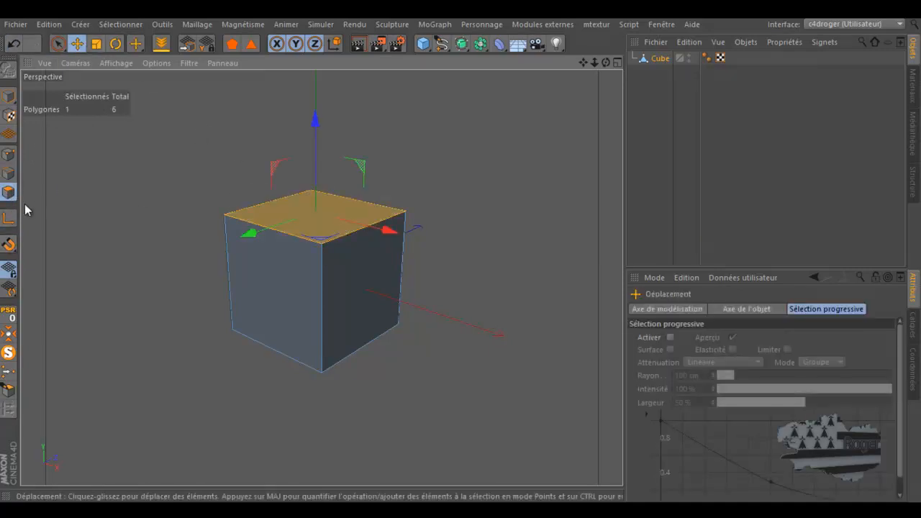
- Knife a line from the left front face's bottom edge to the top face's back edge, and undo the cut
{"action": "key", "text": "k"}
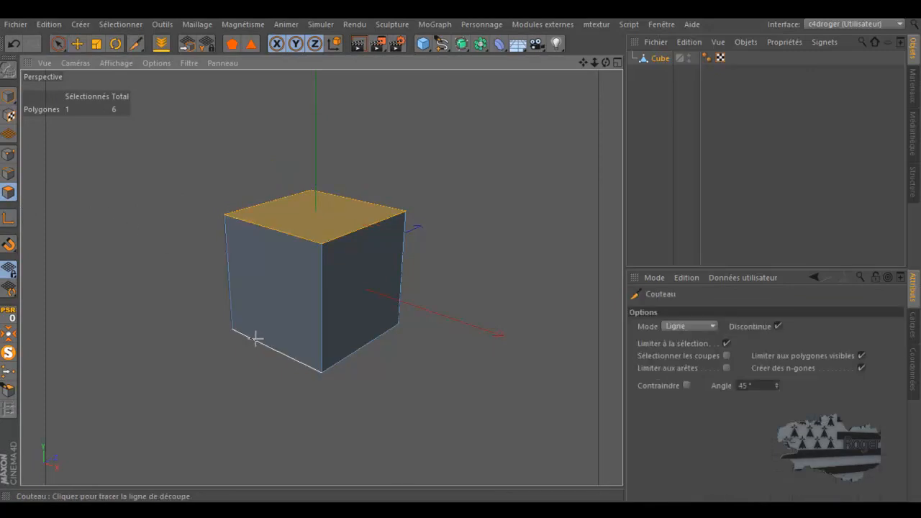
{"action": "left_click_drag", "start_coordinate": [258, 340], "coordinate": [347, 196]}
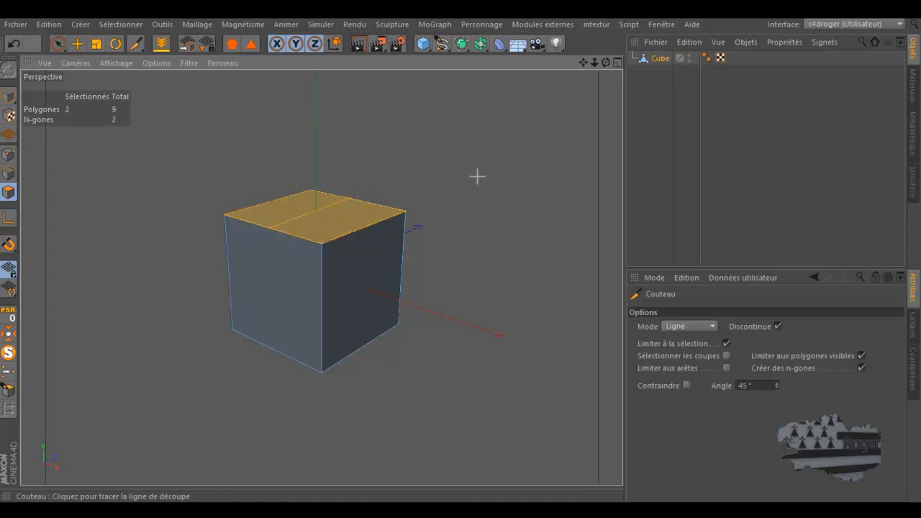
{"action": "left_click", "coordinate": [14, 44]}
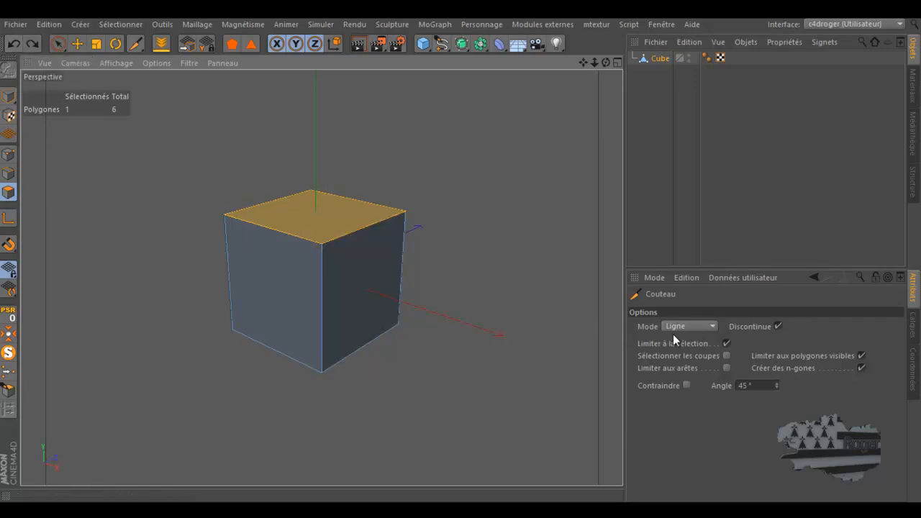
- Turn off Limiter à la sélection, knife lines across the top and side faces, and undo those cuts
{"action": "left_click", "coordinate": [727, 343]}
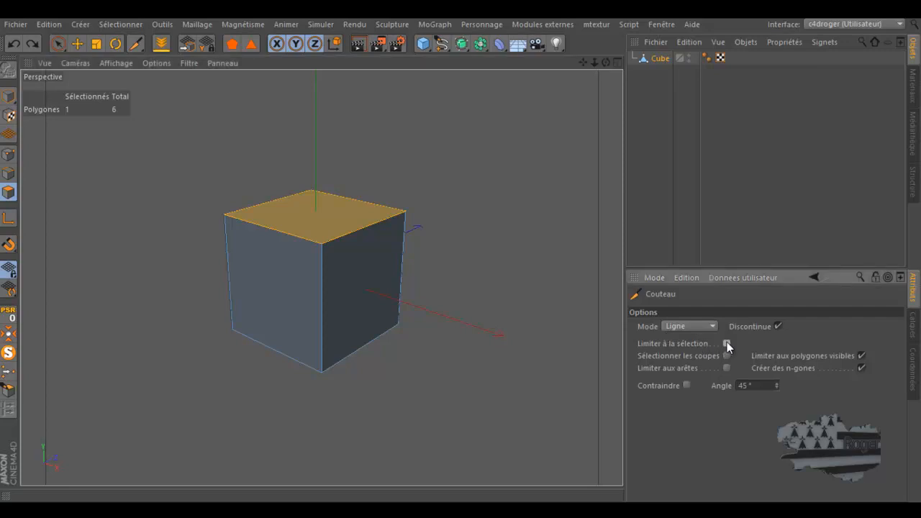
{"action": "mouse_move", "coordinate": [352, 198]}
{"action": "left_mouse_down"}
{"action": "mouse_move", "coordinate": [268, 229]}
{"action": "mouse_move", "coordinate": [254, 323]}
{"action": "mouse_move", "coordinate": [263, 356]}
{"action": "left_mouse_up"}
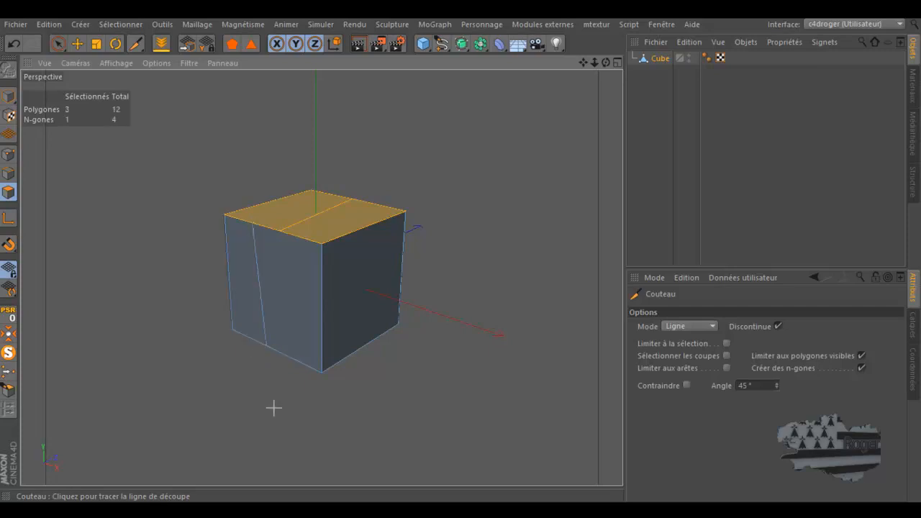
{"action": "left_click_drag", "start_coordinate": [335, 313], "coordinate": [400, 280]}
{"action": "key", "text": "ctrl+z"}
{"action": "key", "text": "ctrl+z"}
{"action": "key", "text": "ctrl+z"}
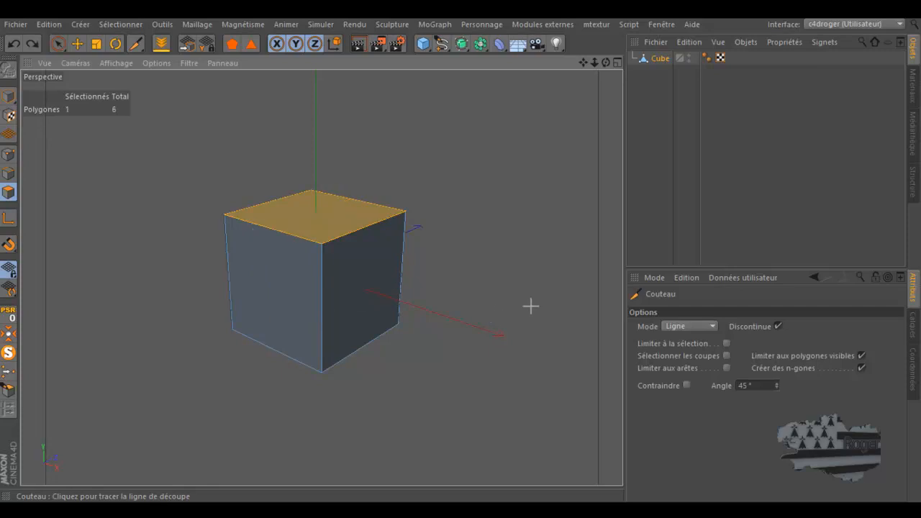
- Turn on Limiter à la sélection and Sélectionner les coupes, and transfer the top face selection to its points
{"action": "left_click", "coordinate": [727, 344]}
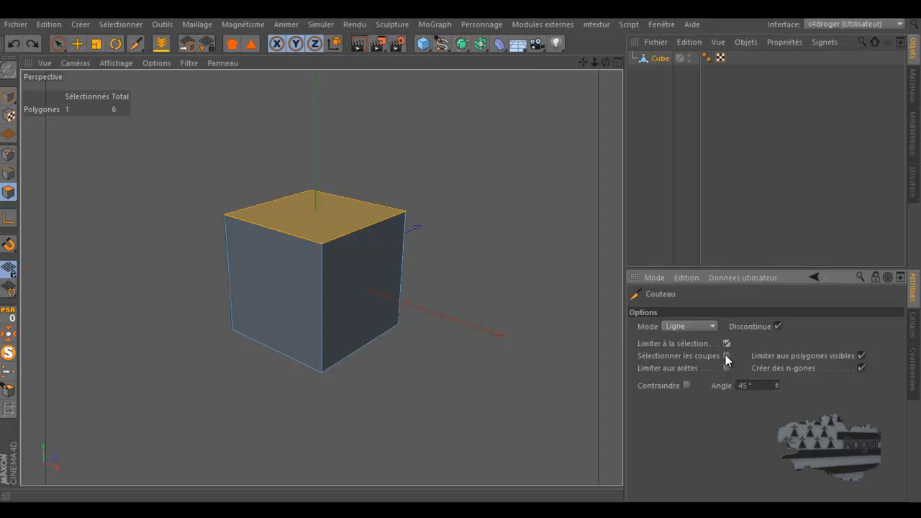
{"action": "left_click", "coordinate": [8, 154], "text": "ctrl"}
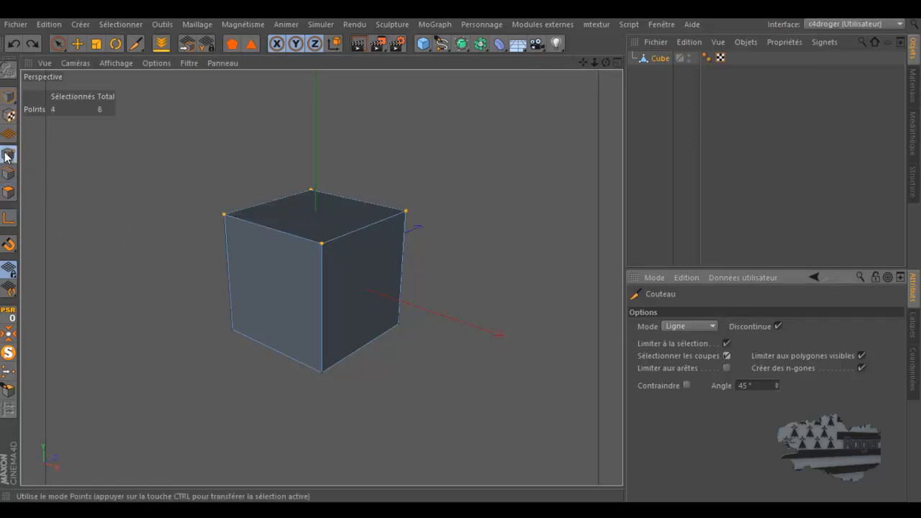
- Knife a line across the middle of the left front face with Sélectionner les coupes on, and undo the cut
{"action": "left_click", "coordinate": [227, 259]}
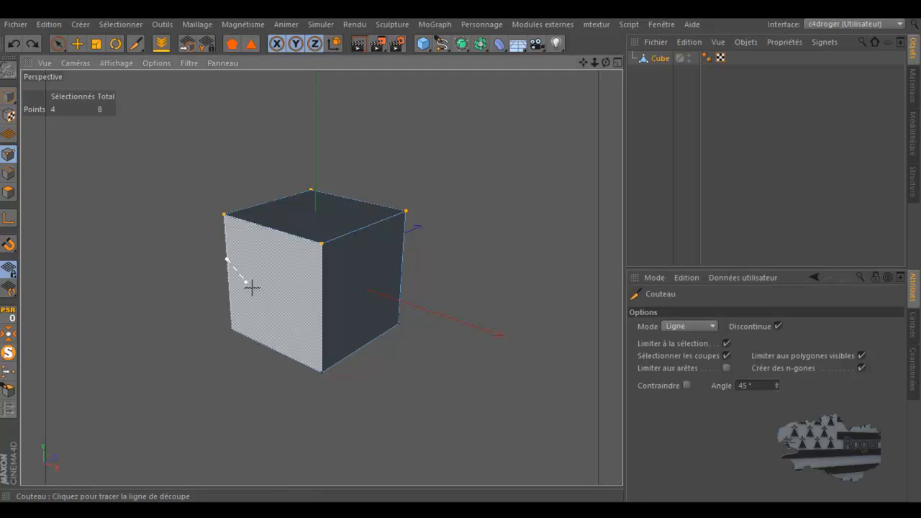
{"action": "left_click", "coordinate": [321, 307]}
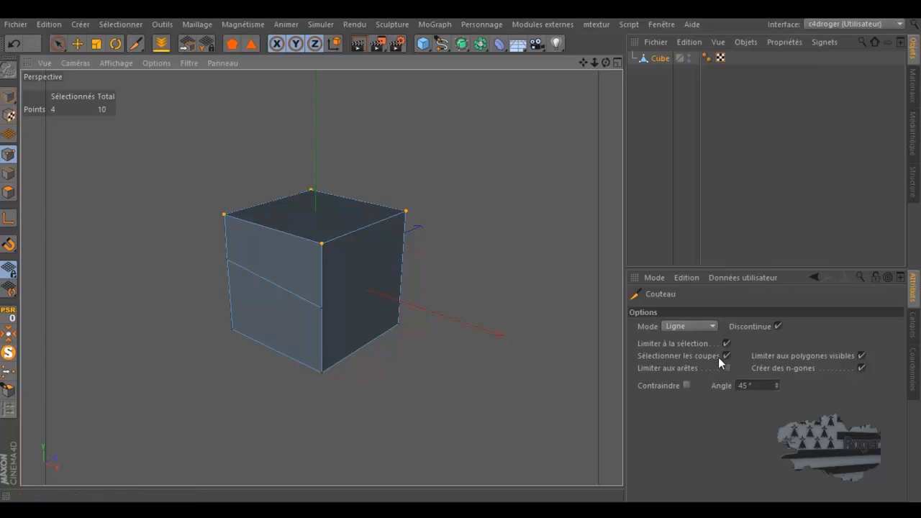
{"action": "left_click", "coordinate": [14, 43]}
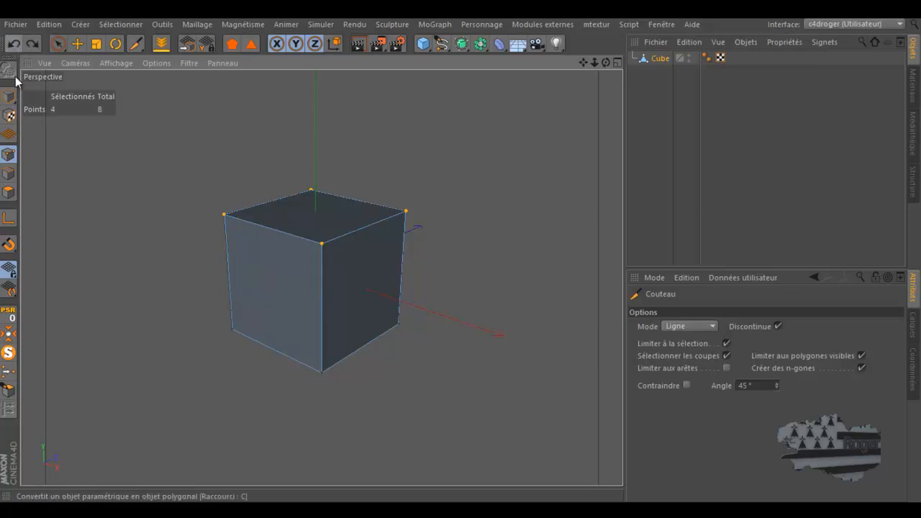
- In edge mode, turn off Limiter à la sélection and knife a line across the middle of the left front face
{"action": "left_click", "coordinate": [4, 174]}
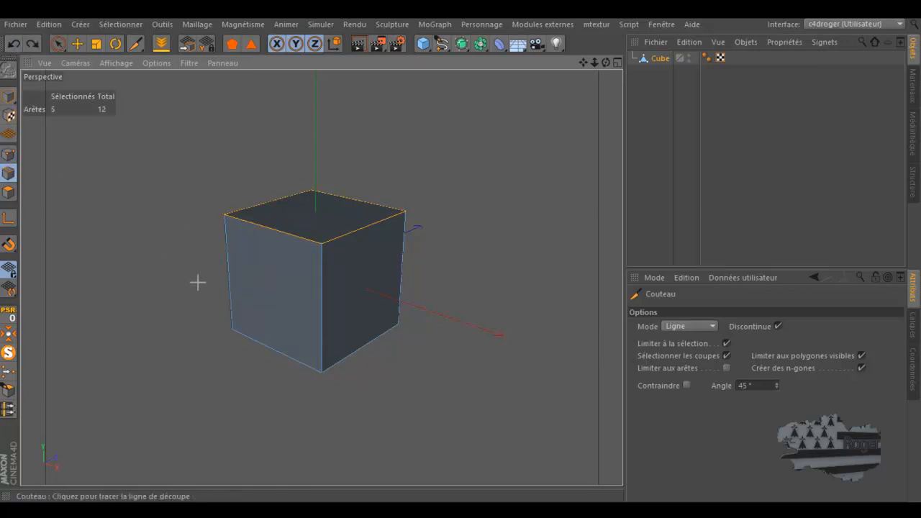
{"action": "left_click", "coordinate": [726, 343]}
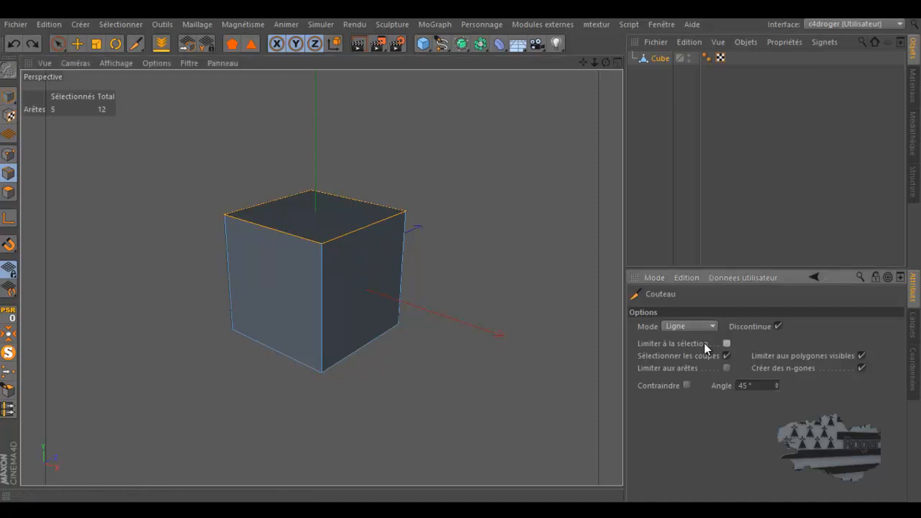
{"action": "left_click_drag", "start_coordinate": [228, 268], "coordinate": [322, 305]}
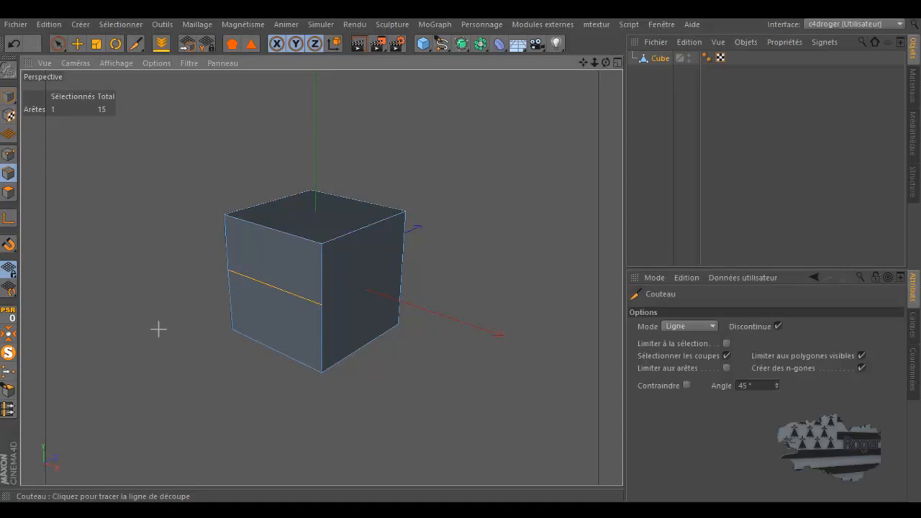
- Move the cut edge down along the left front face, and undo the move and the cut
{"action": "left_click", "coordinate": [77, 44]}
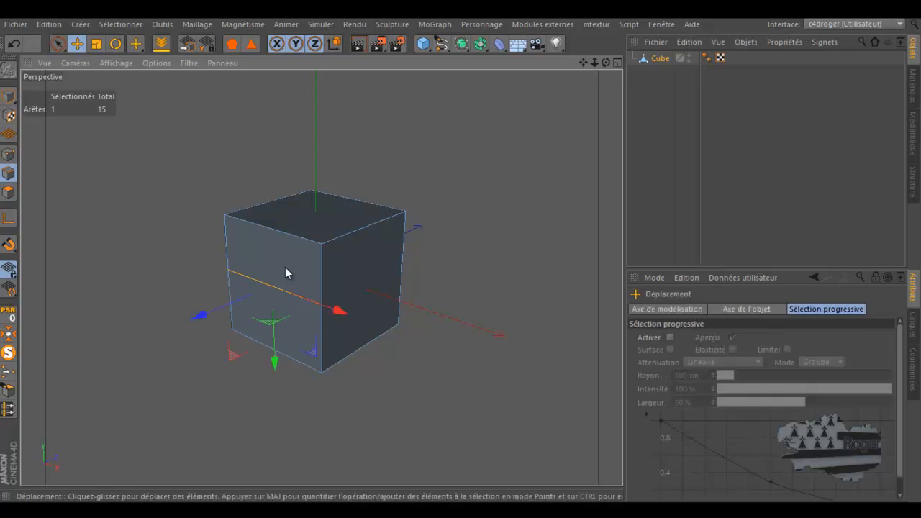
{"action": "left_click", "coordinate": [267, 283]}
{"action": "left_click_drag", "start_coordinate": [276, 366], "coordinate": [276, 385]}
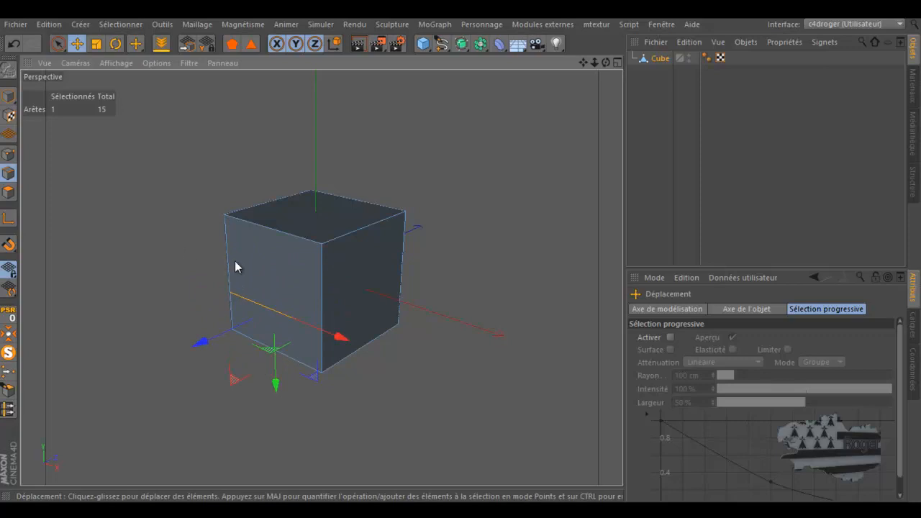
{"action": "left_click", "coordinate": [15, 46]}
{"action": "left_click", "coordinate": [15, 45]}
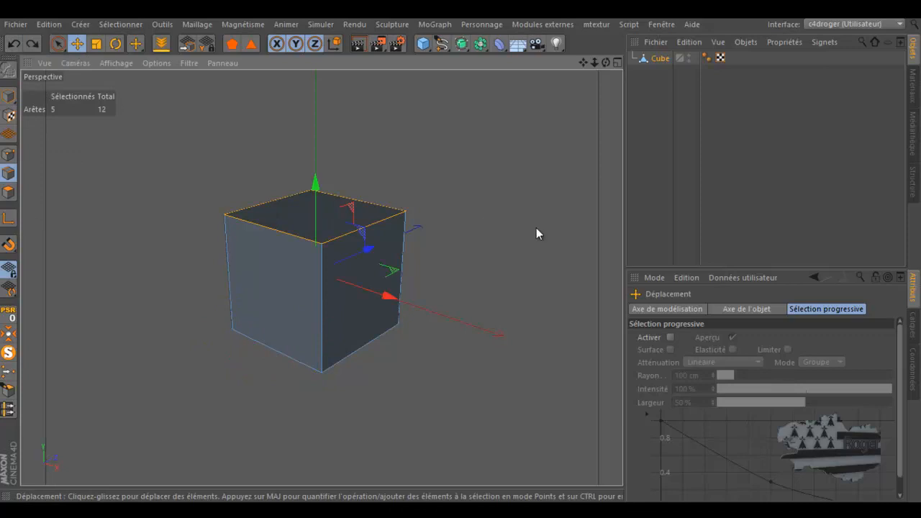
- Leave Sélectionner les coupes on for the Knife tool and deselect the cube's top edges with the Move tool
{"action": "key", "text": "k"}
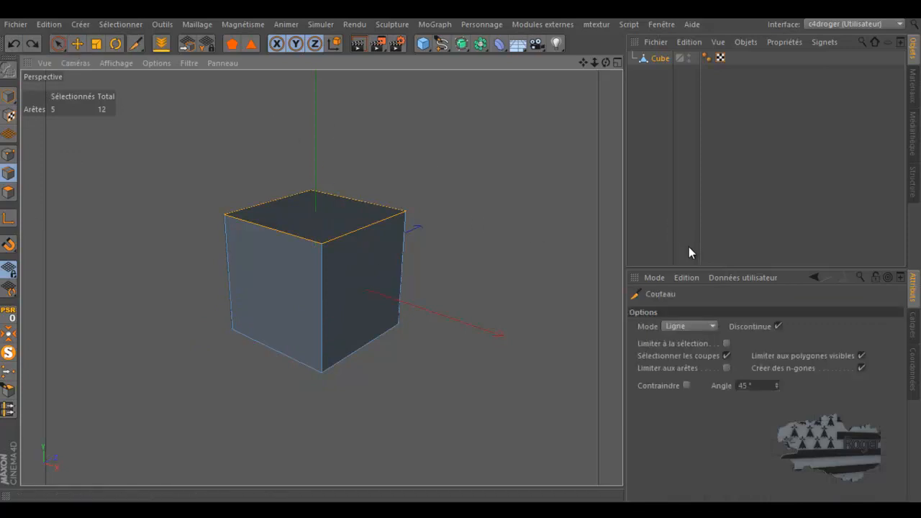
{"action": "left_click", "coordinate": [728, 355]}
{"action": "left_click", "coordinate": [726, 354]}
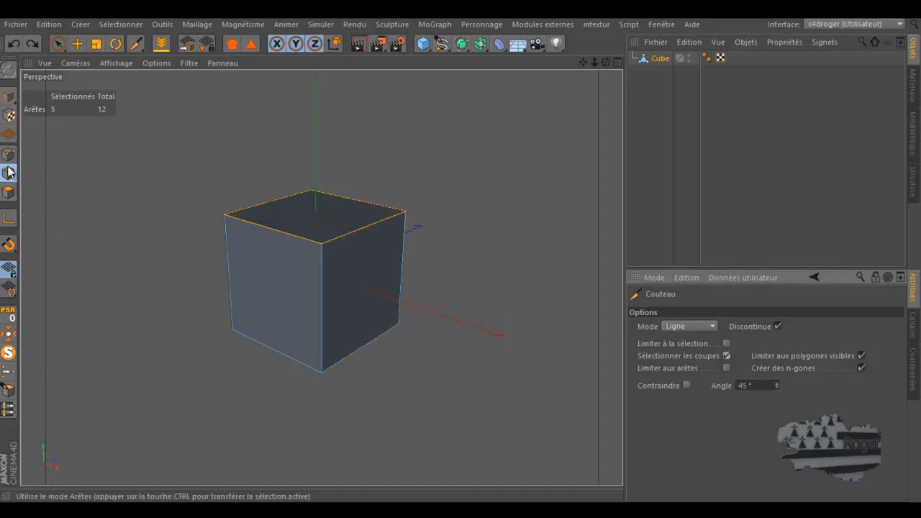
{"action": "left_click", "coordinate": [78, 43]}
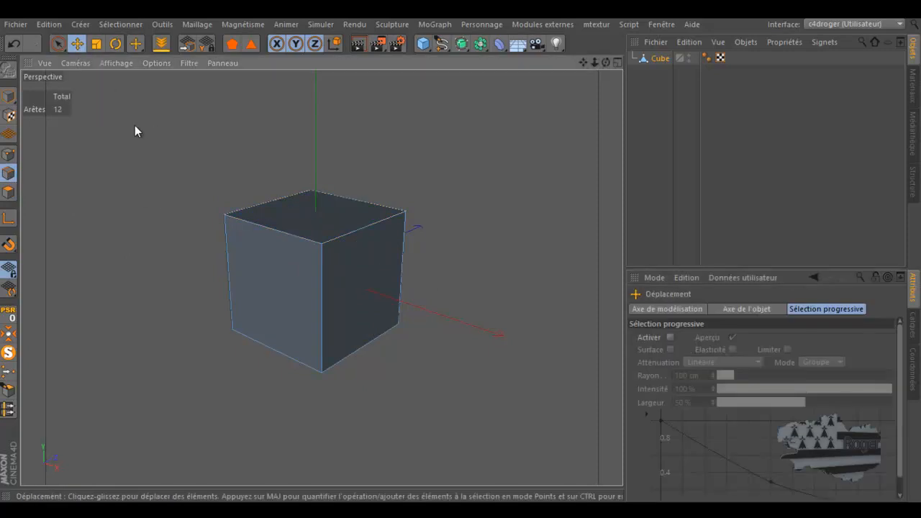
- Turn on Limiter aux arêtes and knife a line across the vertical edges of both front faces
{"action": "key", "text": "k"}
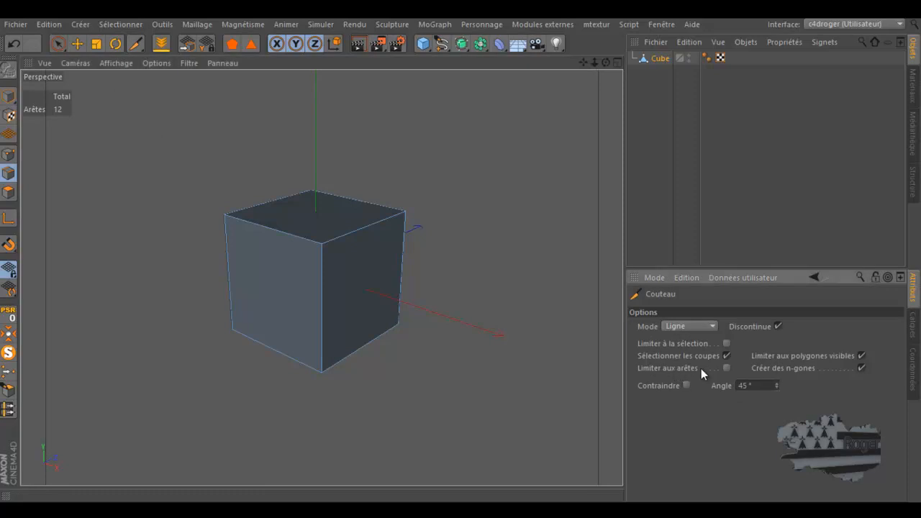
{"action": "left_click", "coordinate": [727, 368]}
{"action": "scroll", "coordinate": [286, 294], "scroll_direction": "up", "scroll_amount": 3}
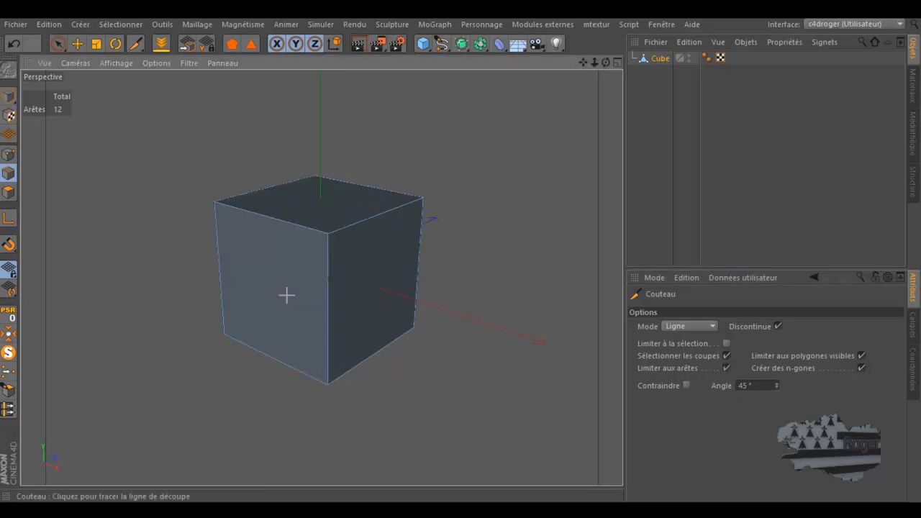
{"action": "left_click_drag", "start_coordinate": [216, 262], "coordinate": [429, 261]}
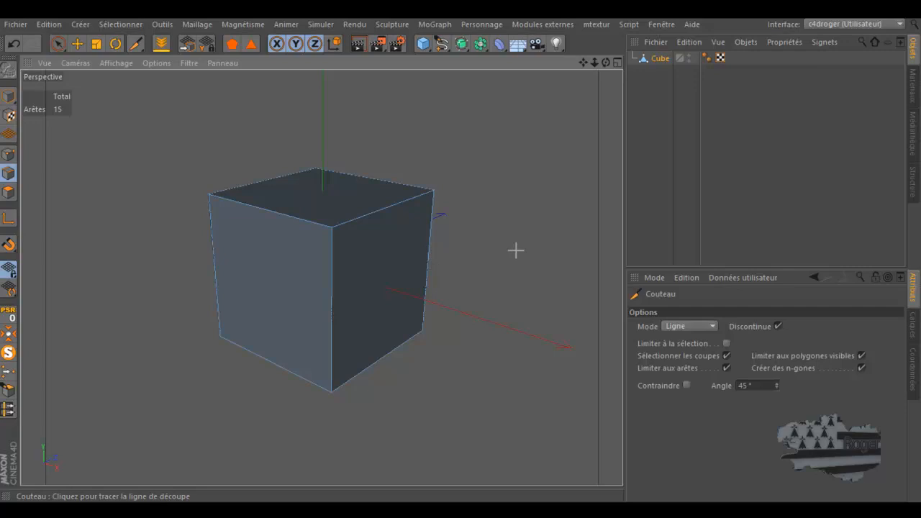
- In point mode, select the three new points on the cube's vertical edges
{"action": "left_click", "coordinate": [8, 154]}
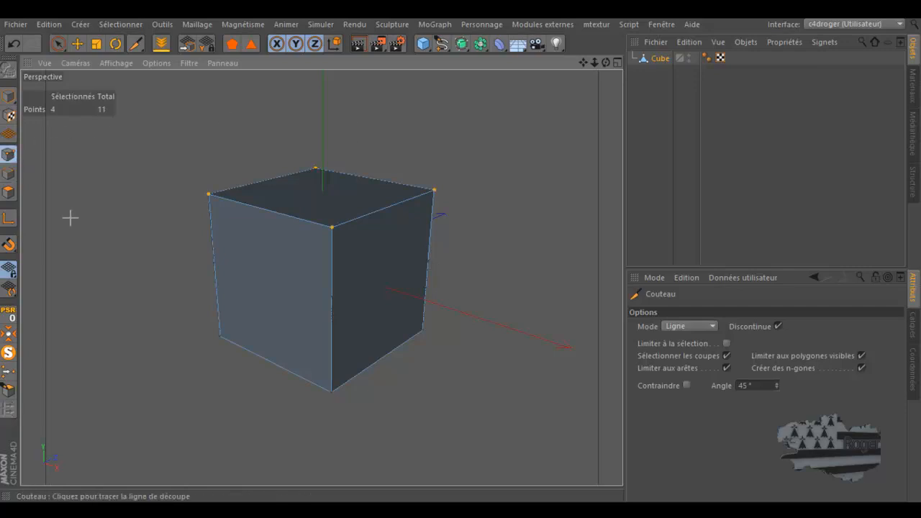
{"action": "key", "text": "9"}
{"action": "left_click", "coordinate": [214, 262]}
{"action": "left_click", "coordinate": [332, 296], "text": "shift"}
{"action": "left_click", "coordinate": [430, 260], "text": "shift"}
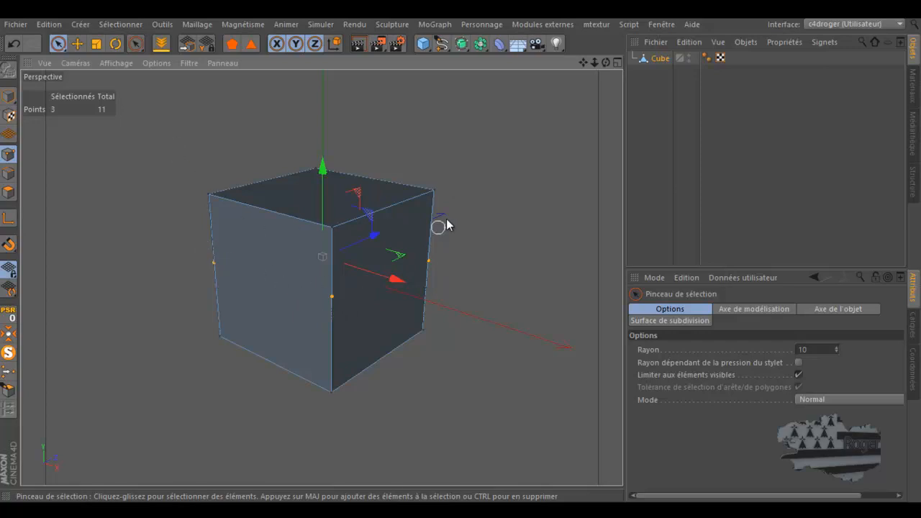
- Turn off Limiter aux arêtes for the Knife tool, and undo the point selection and the edge-limited cut
{"action": "key", "text": "k"}
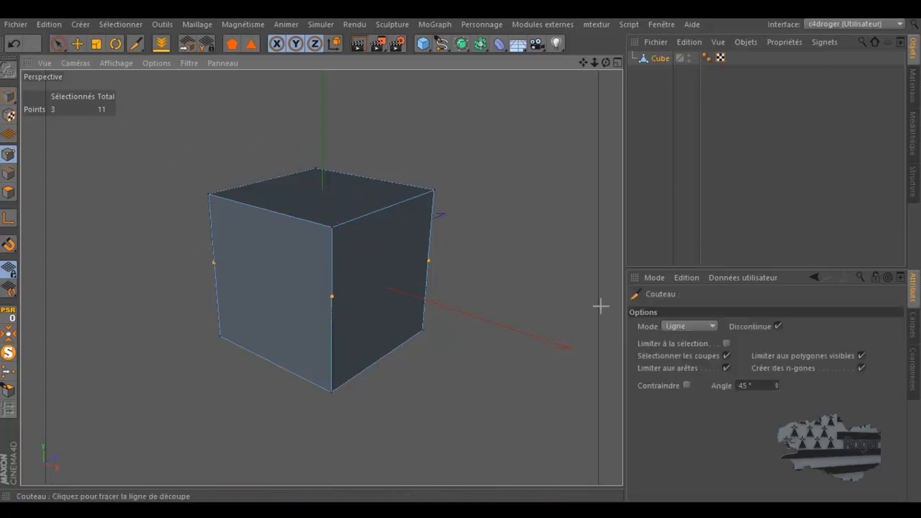
{"action": "left_click", "coordinate": [727, 367]}
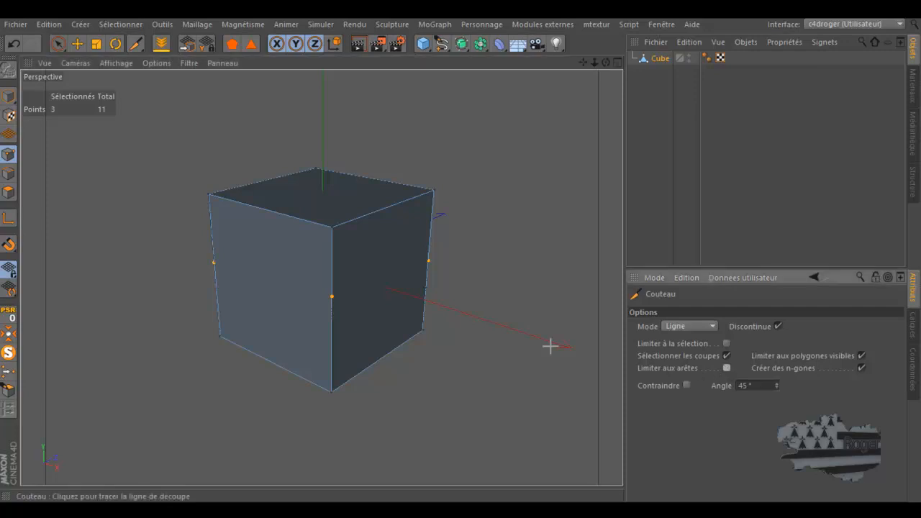
{"action": "left_click", "coordinate": [13, 44]}
{"action": "left_click", "coordinate": [13, 45]}
{"action": "left_click", "coordinate": [13, 45]}
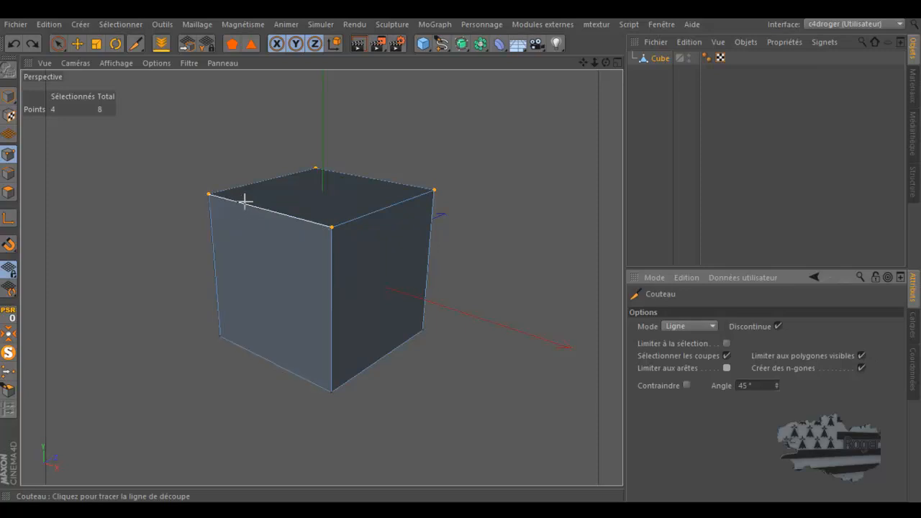
- Knife a line down the left front face with Limiter aux polygones visibles on, check the cut from another angle, and undo it
{"action": "left_click_drag", "start_coordinate": [240, 214], "coordinate": [266, 359]}
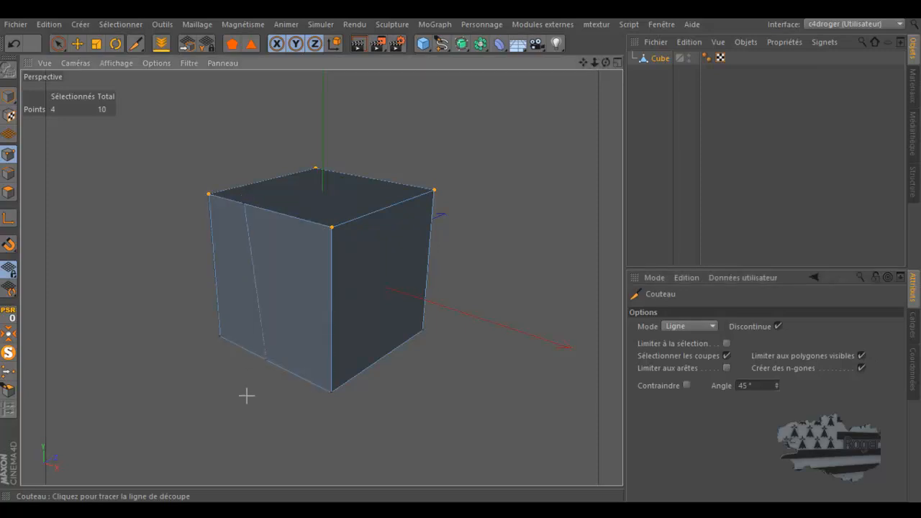
{"action": "left_click_drag", "start_coordinate": [530, 123], "coordinate": [460, 257], "text": "alt"}
{"action": "left_click", "coordinate": [13, 43]}
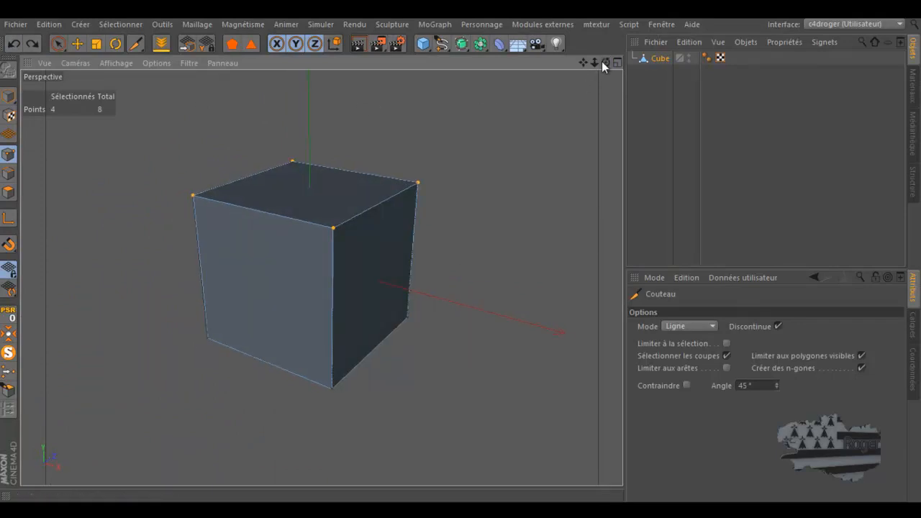
- Turn off Limiter aux polygones visibles, knife a line down the left front face, inspect the cut around the cube, and undo it
{"action": "left_click", "coordinate": [861, 356]}
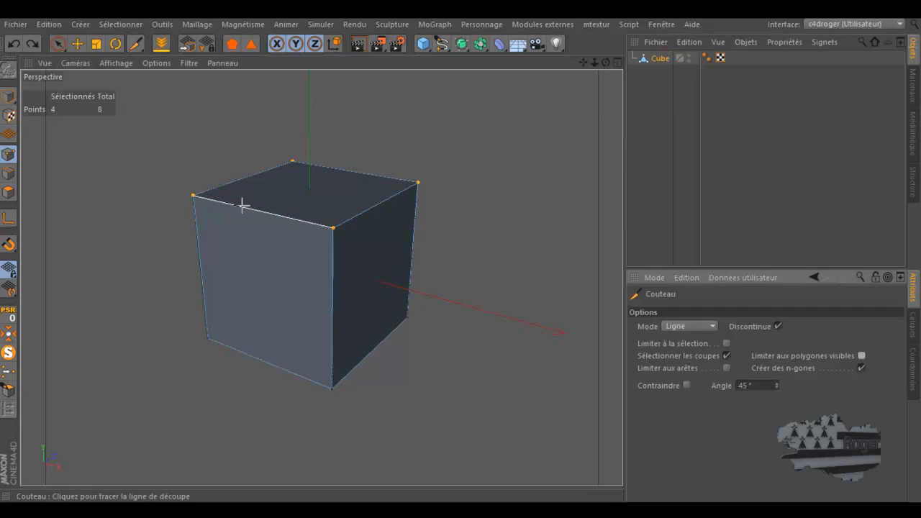
{"action": "left_click_drag", "start_coordinate": [243, 205], "coordinate": [235, 345]}
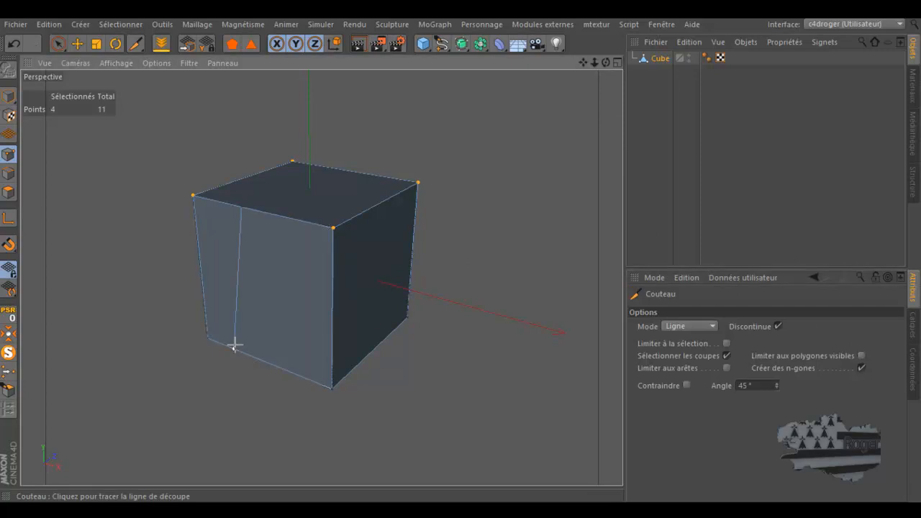
{"action": "left_click_drag", "start_coordinate": [606, 62], "coordinate": [458, 250]}
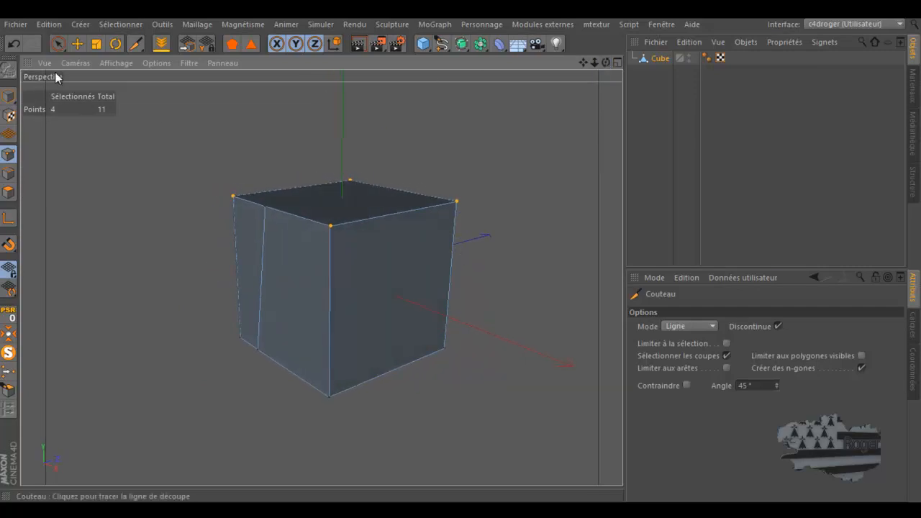
{"action": "left_click", "coordinate": [13, 43]}
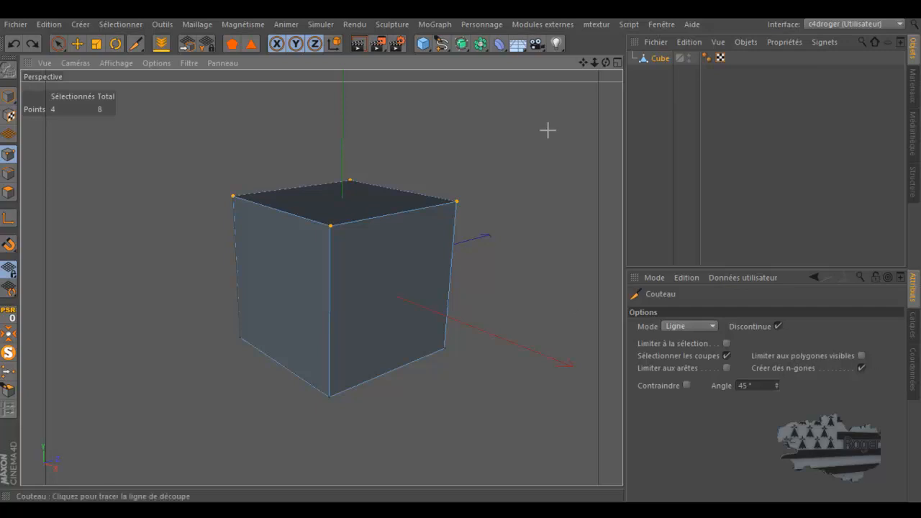
- In the Haut view, knife a vertical line through the middle of the cube, inspect the cut in perspective, and undo it
{"action": "left_click", "coordinate": [618, 62]}
{"action": "middle_click", "coordinate": [454, 257]}
{"action": "middle_click", "coordinate": [430, 255]}
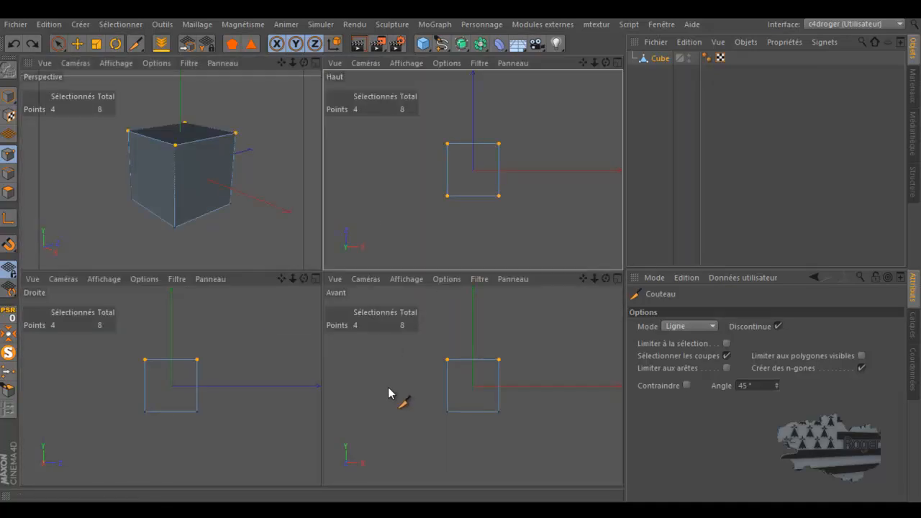
{"action": "middle_click", "coordinate": [440, 222]}
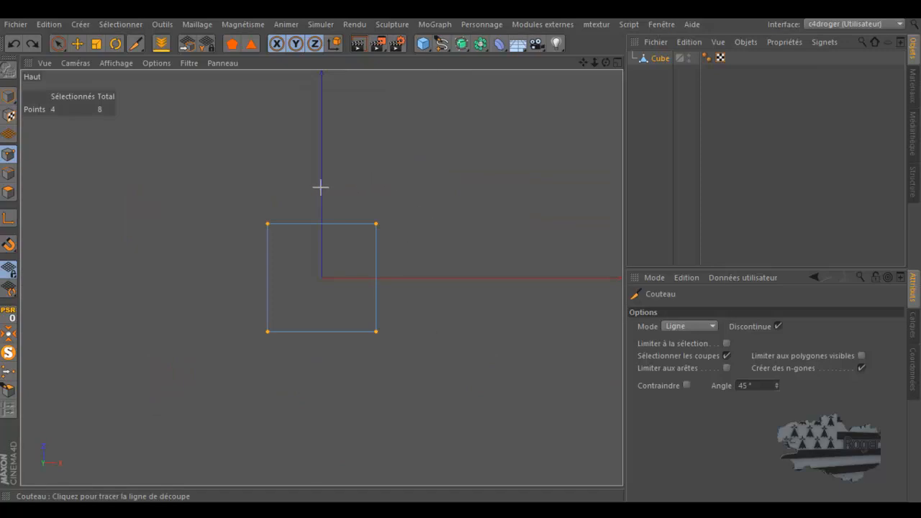
{"action": "left_click_drag", "start_coordinate": [318, 190], "coordinate": [319, 396]}
{"action": "middle_click", "coordinate": [212, 298]}
{"action": "left_click_drag", "start_coordinate": [304, 62], "coordinate": [320, 252]}
{"action": "left_click", "coordinate": [11, 44]}
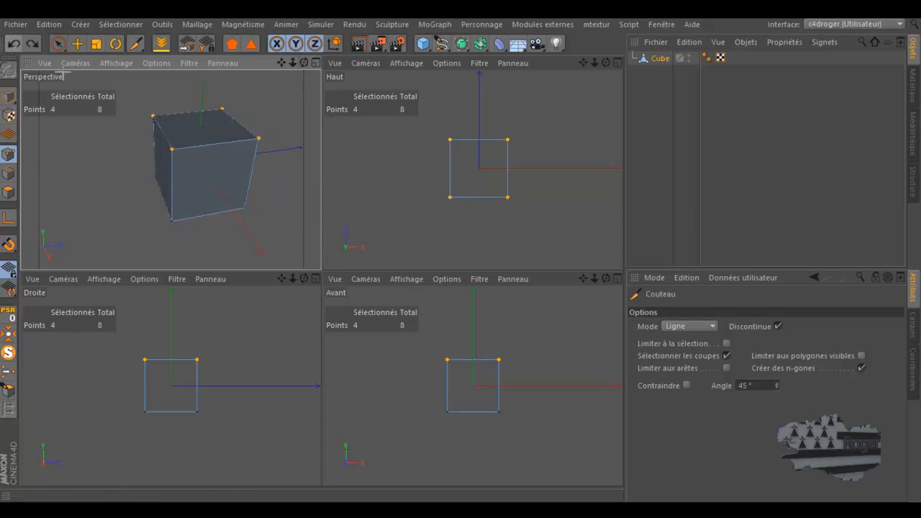
- In the full perspective view, transfer the point selection to polygons, deselect the top face, and reactivate the Knife tool
{"action": "middle_click", "coordinate": [289, 224]}
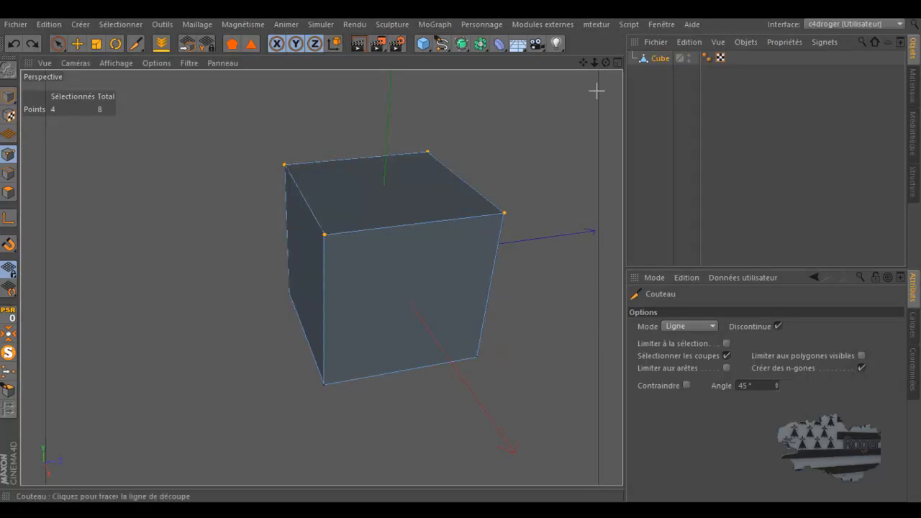
{"action": "left_click", "coordinate": [8, 195], "text": "ctrl"}
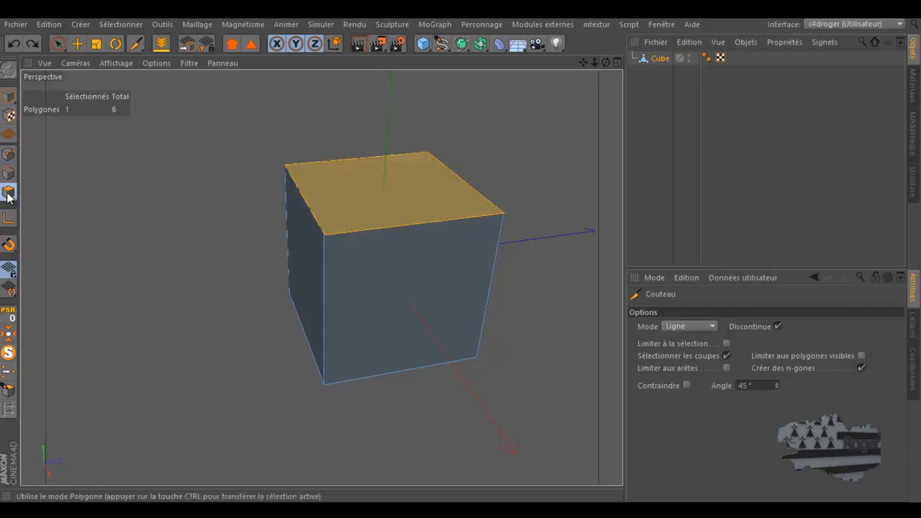
{"action": "left_click", "coordinate": [78, 44]}
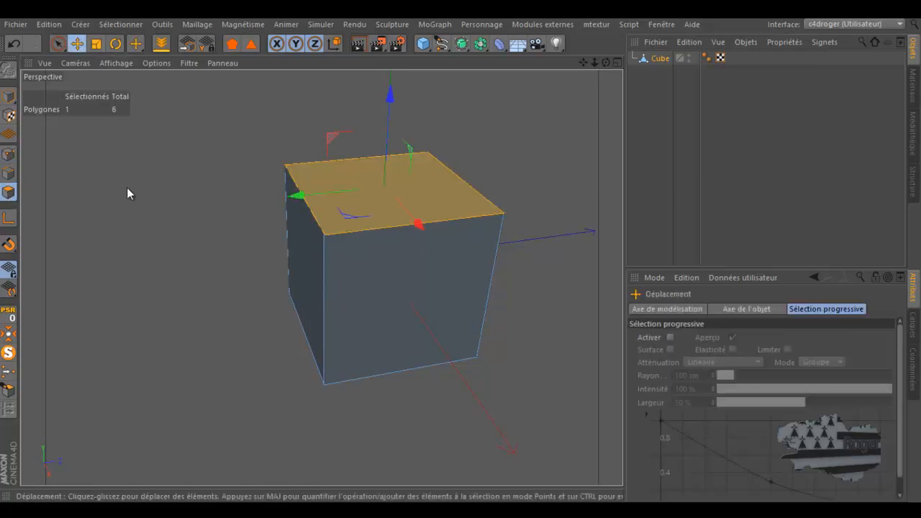
{"action": "left_click", "coordinate": [168, 188]}
{"action": "key", "text": "k"}
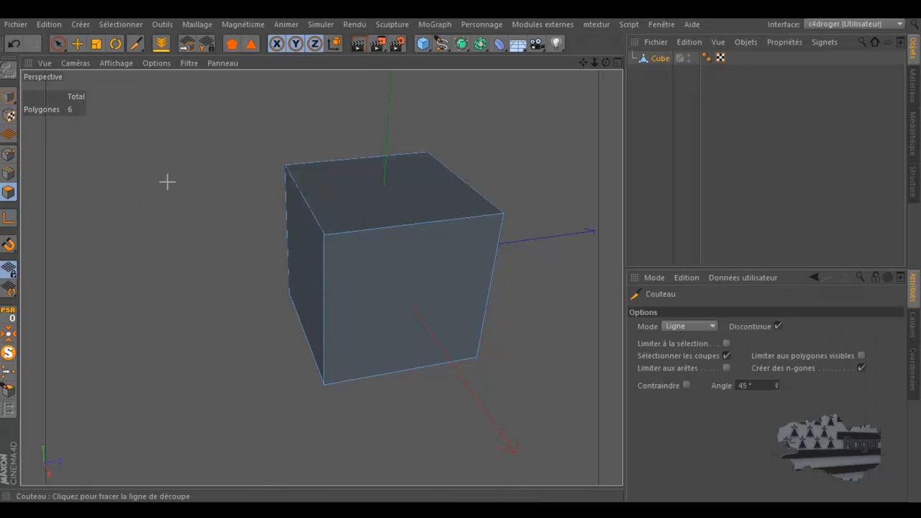
- Knife a vertical line down the front face with Créer des n-gones on, inspect the cut from above, and undo it
{"action": "left_click_drag", "start_coordinate": [584, 63], "coordinate": [459, 250]}
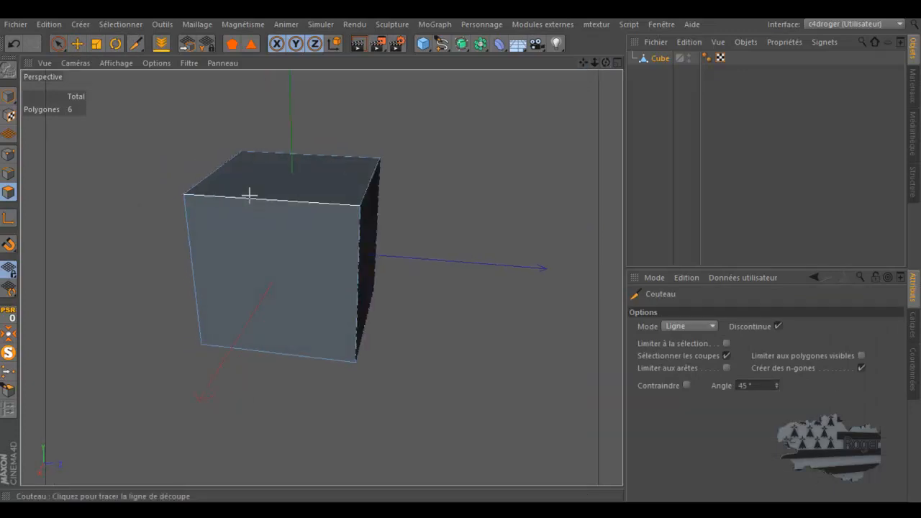
{"action": "left_click_drag", "start_coordinate": [222, 195], "coordinate": [225, 348]}
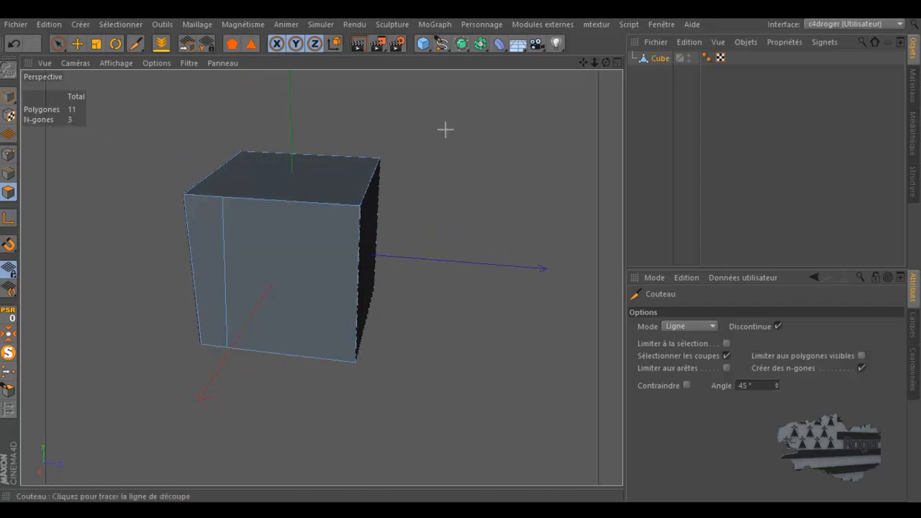
{"action": "left_click_drag", "start_coordinate": [605, 63], "coordinate": [459, 252]}
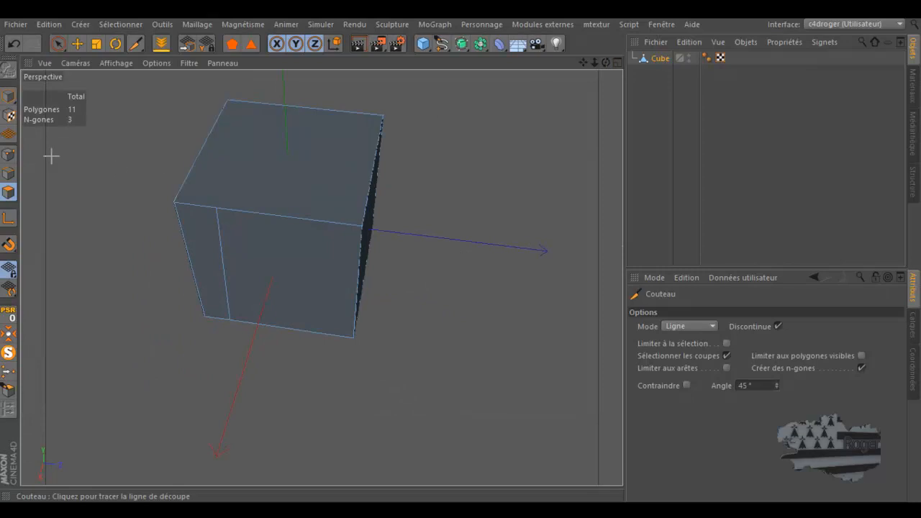
{"action": "left_click", "coordinate": [12, 49]}
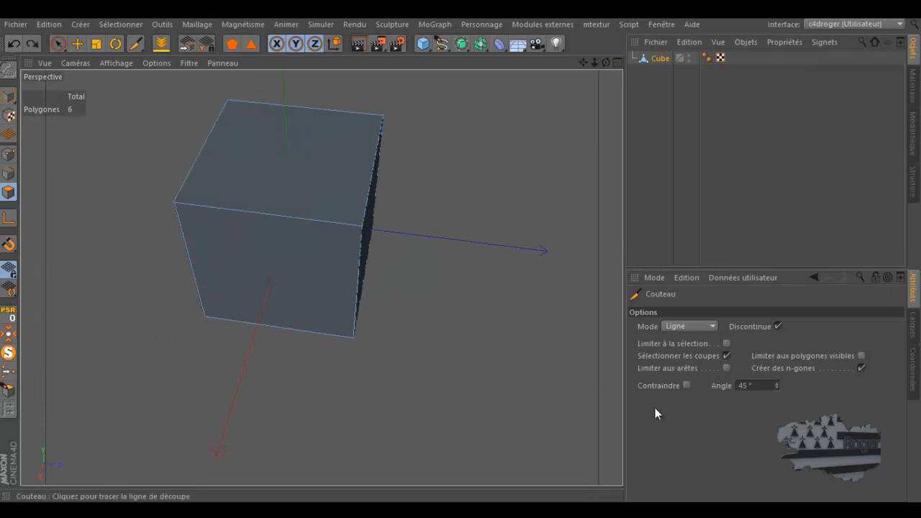
- Turn off Créer des n-gones, knife a line down the front face near its left edge, and inspect the cut around the cube
{"action": "left_click", "coordinate": [862, 368]}
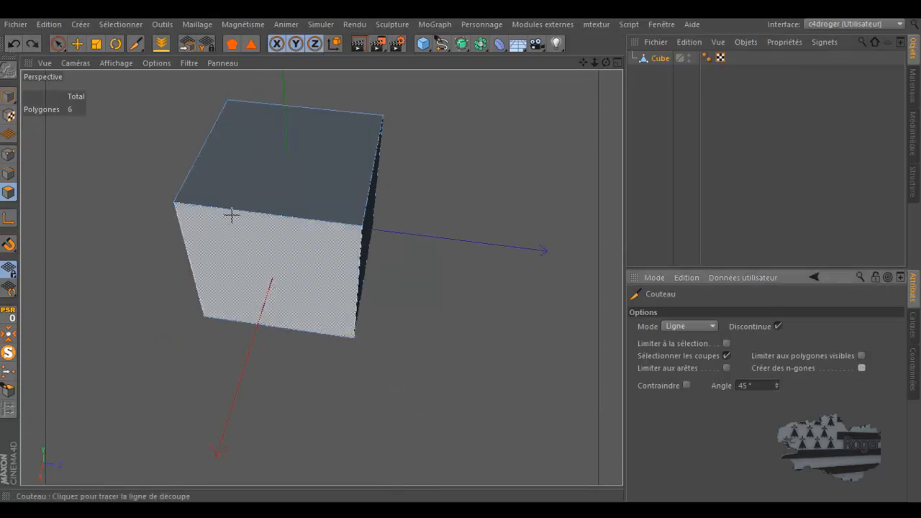
{"action": "left_click_drag", "start_coordinate": [607, 62], "coordinate": [459, 251]}
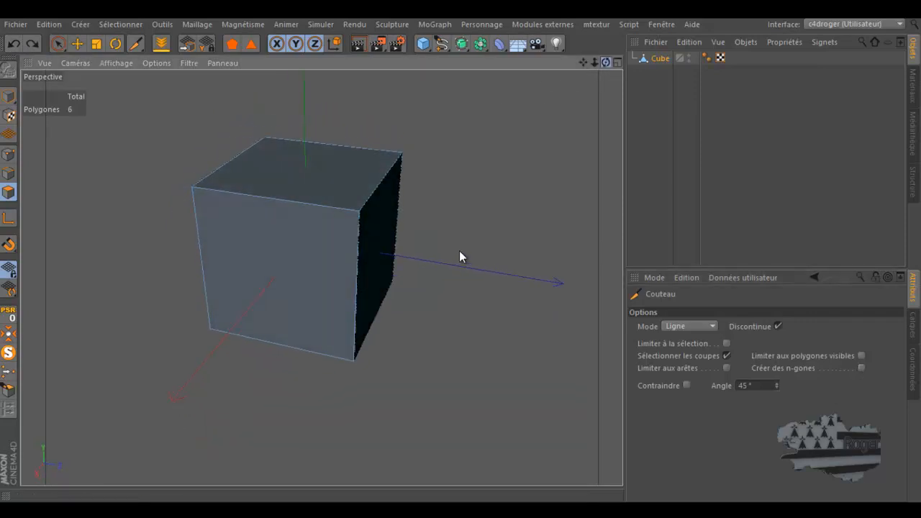
{"action": "left_click", "coordinate": [234, 193]}
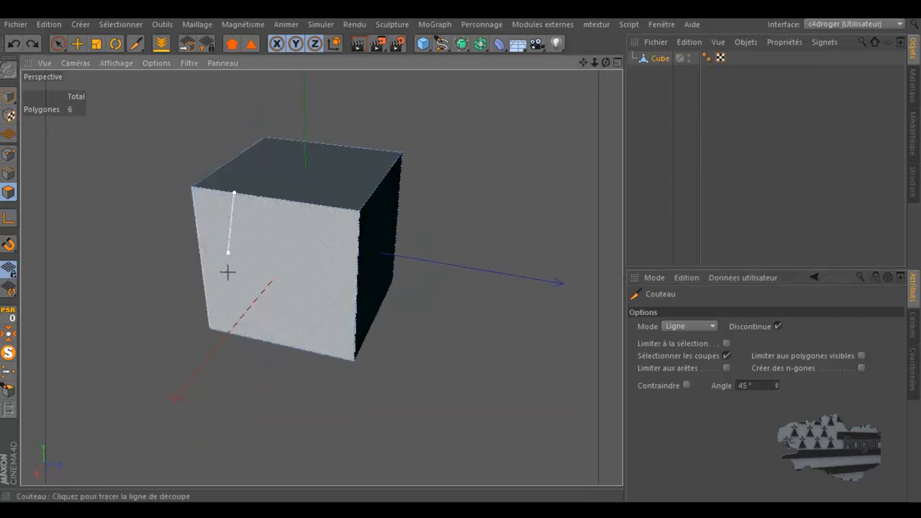
{"action": "left_click", "coordinate": [224, 332]}
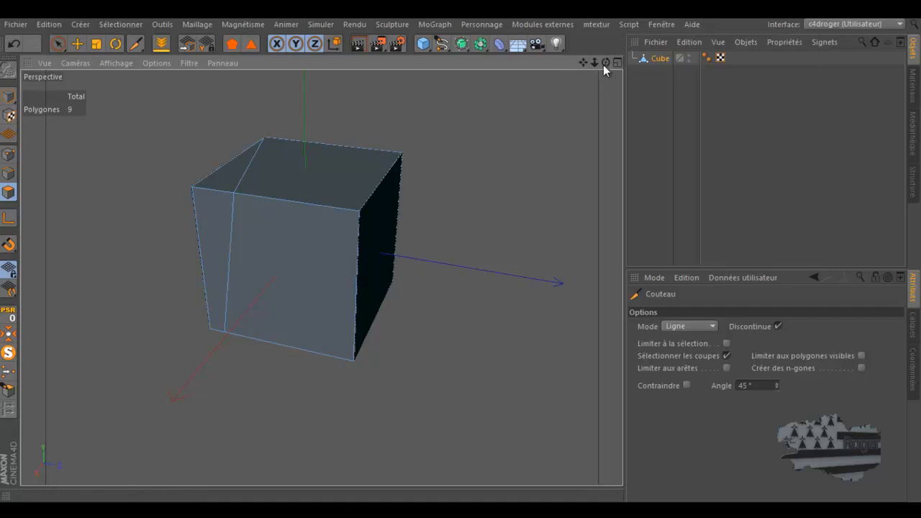
{"action": "left_click_drag", "start_coordinate": [604, 62], "coordinate": [460, 251]}
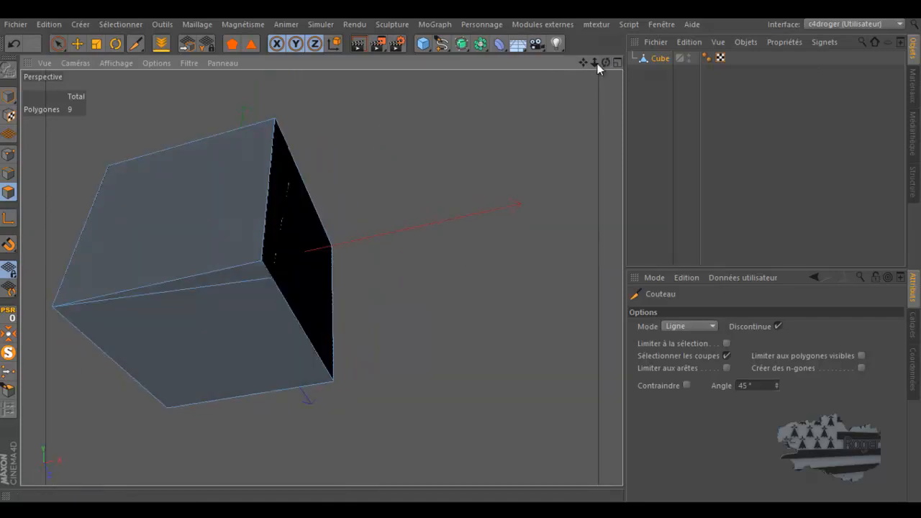
{"action": "left_click_drag", "start_coordinate": [64, 307], "coordinate": [64, 307]}
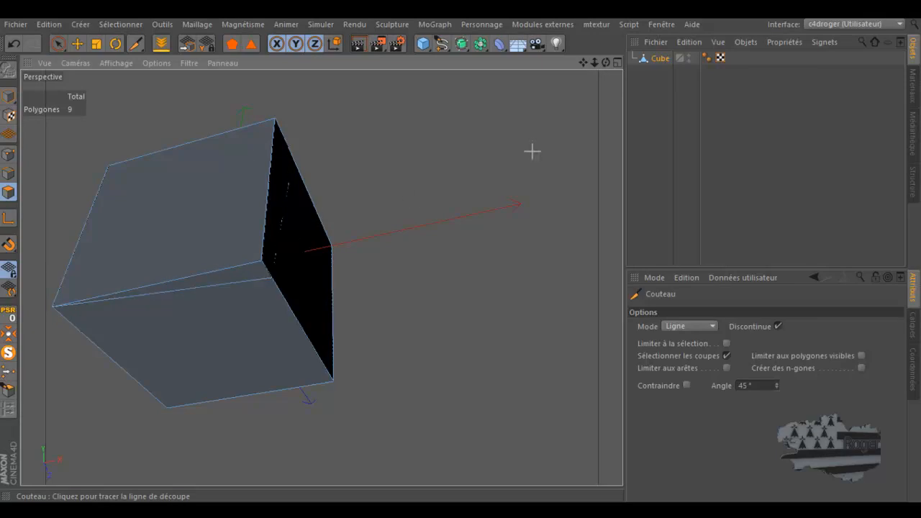
{"action": "left_click_drag", "start_coordinate": [607, 63], "coordinate": [457, 252]}
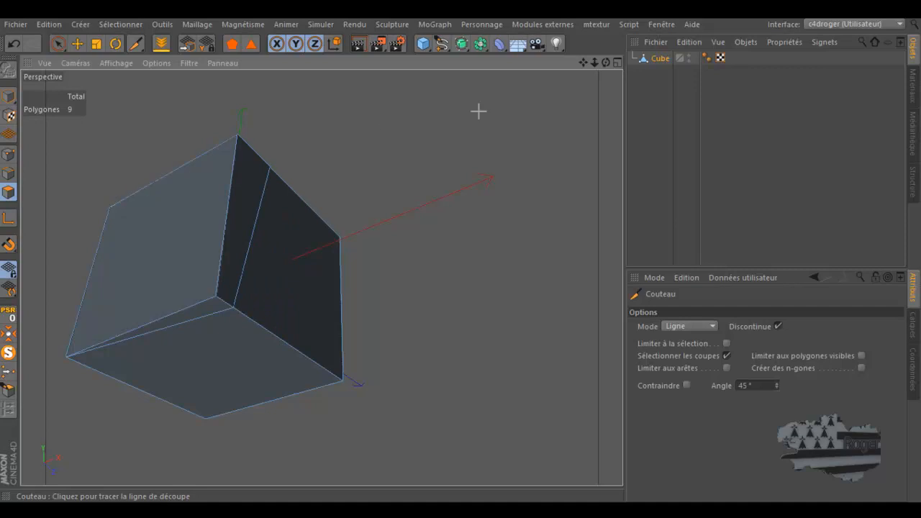
{"action": "left_click_drag", "start_coordinate": [606, 62], "coordinate": [460, 252]}
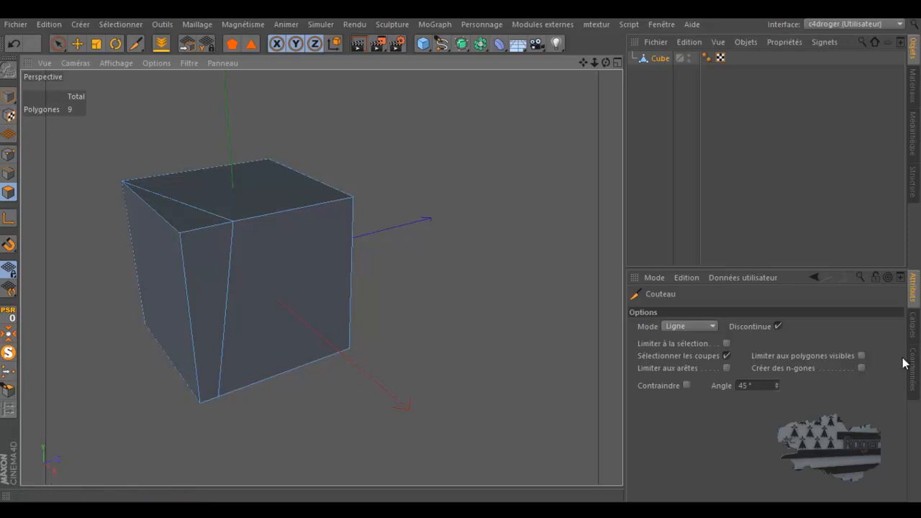
- Turn on Créer des n-gones and Contraindre, try a vertical knife cut on the right part of the front face, and undo the cuts
{"action": "left_click", "coordinate": [861, 367]}
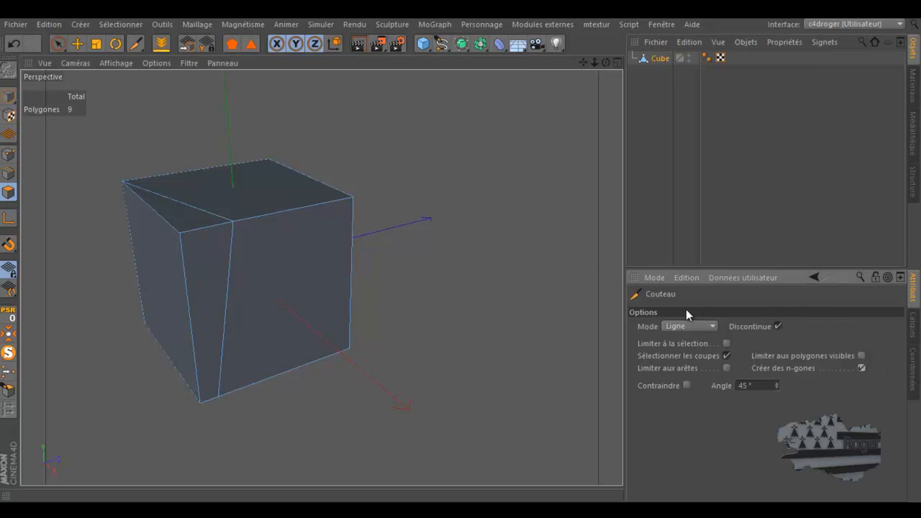
{"action": "left_click", "coordinate": [686, 385]}
{"action": "mouse_move", "coordinate": [276, 213]}
{"action": "left_mouse_down"}
{"action": "mouse_move", "coordinate": [279, 375]}
{"action": "mouse_move", "coordinate": [302, 349]}
{"action": "mouse_move", "coordinate": [298, 241]}
{"action": "mouse_move", "coordinate": [247, 263]}
{"action": "mouse_move", "coordinate": [305, 247]}
{"action": "mouse_move", "coordinate": [281, 257]}
{"action": "mouse_move", "coordinate": [277, 377]}
{"action": "left_mouse_up"}
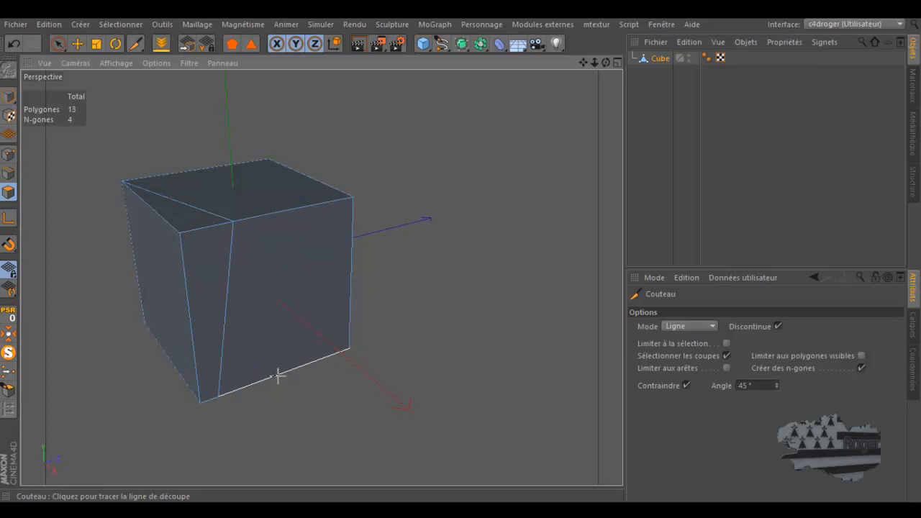
{"action": "left_click_drag", "start_coordinate": [604, 62], "coordinate": [447, 254]}
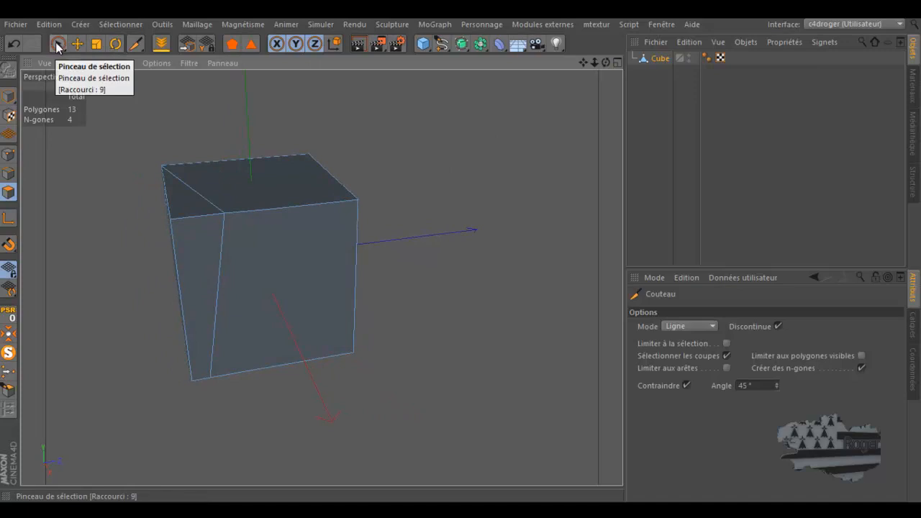
{"action": "left_click", "coordinate": [12, 45]}
{"action": "left_click", "coordinate": [12, 45]}
{"action": "left_click", "coordinate": [12, 44]}
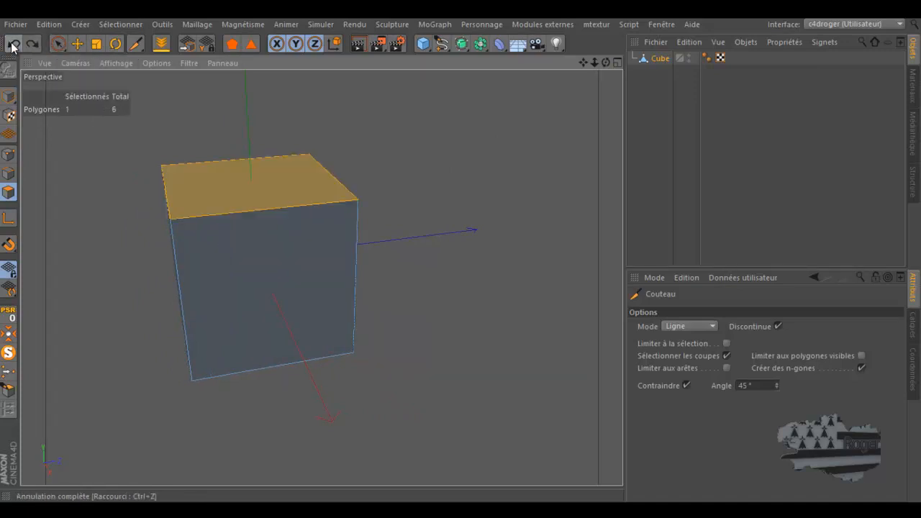
- In Points mode, knife a constrained vertical line down the left part of the cube's front face
{"action": "left_click", "coordinate": [9, 154]}
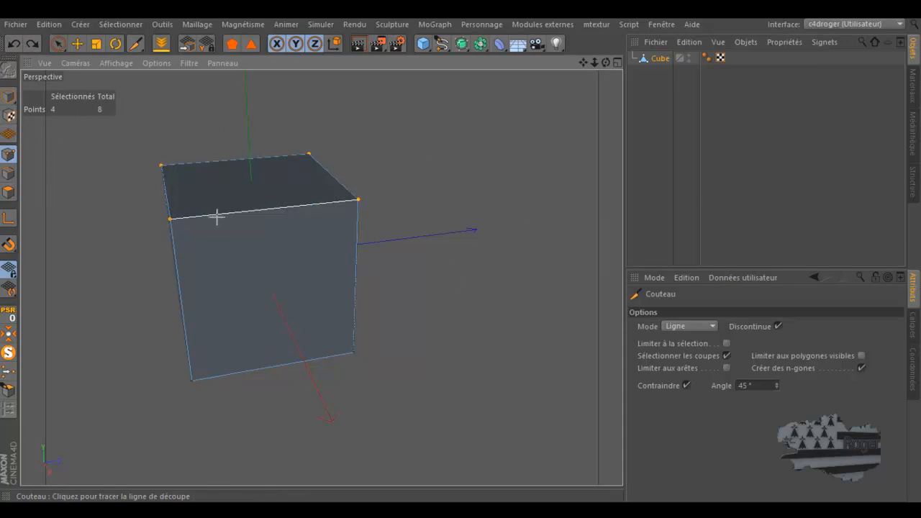
{"action": "left_click_drag", "start_coordinate": [230, 213], "coordinate": [254, 380]}
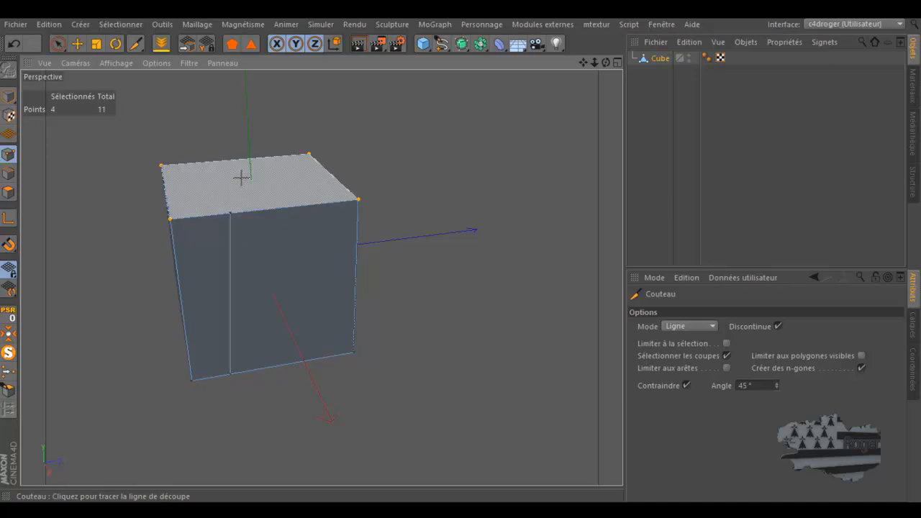
{"action": "left_click_drag", "start_coordinate": [459, 251], "coordinate": [459, 251]}
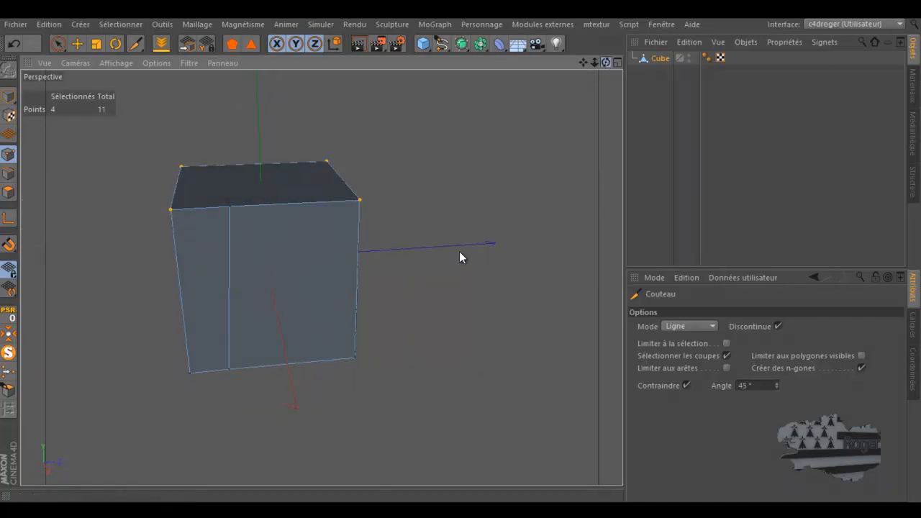
- Knife a second constrained vertical line near the middle of the front face, undoing and repeating the first try
{"action": "left_click_drag", "start_coordinate": [267, 204], "coordinate": [267, 366]}
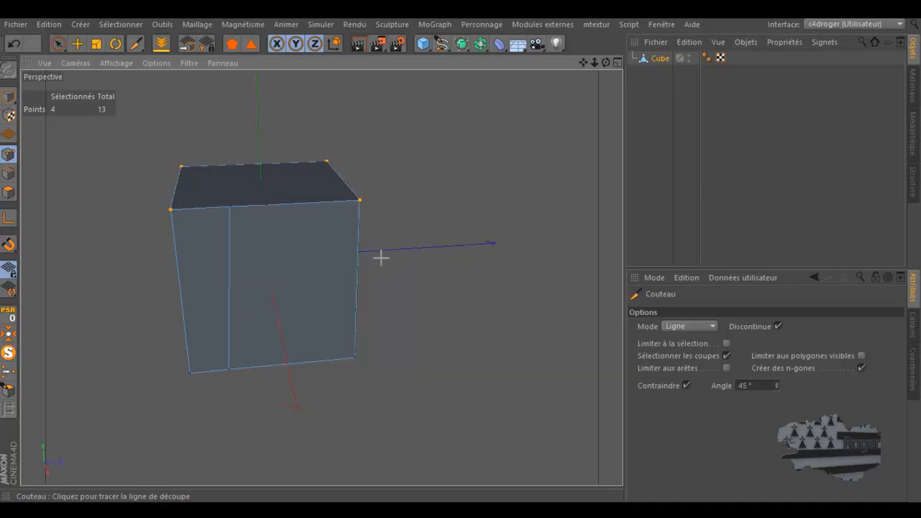
{"action": "scroll", "coordinate": [275, 254], "scroll_direction": "up", "scroll_amount": 2}
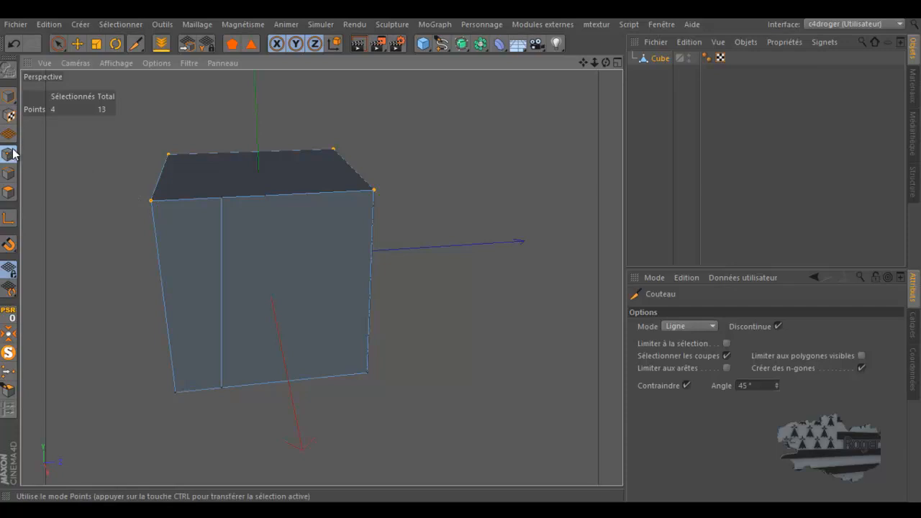
{"action": "left_click", "coordinate": [14, 43]}
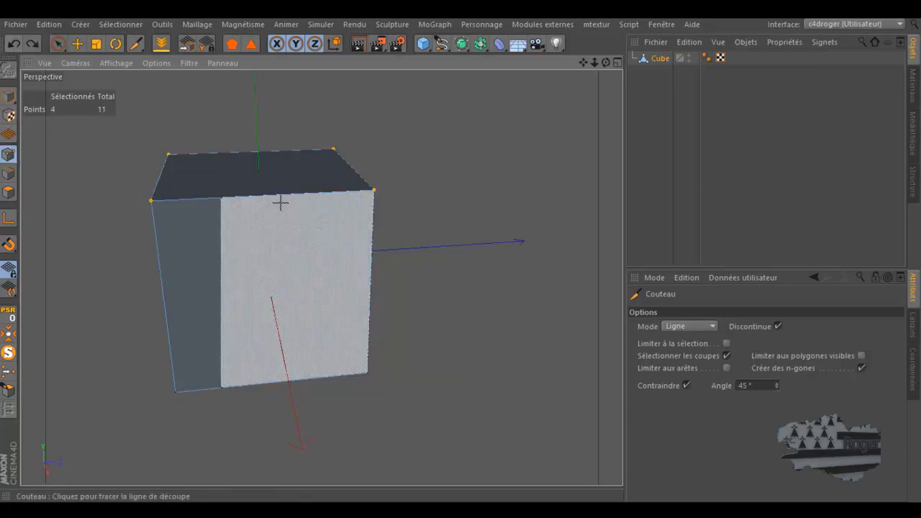
{"action": "left_click_drag", "start_coordinate": [275, 192], "coordinate": [273, 382]}
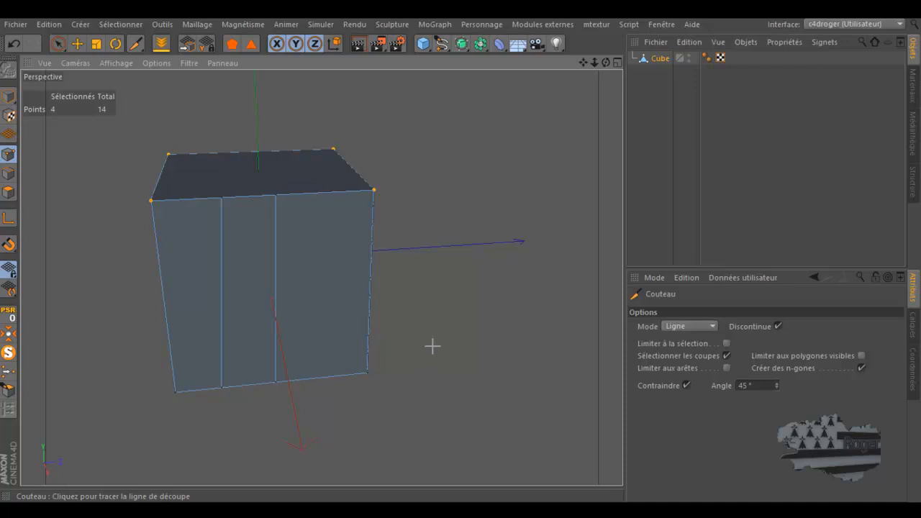
- In the Avant view, knife a constrained vertical line through the cube just left of its centre
{"action": "middle_click", "coordinate": [414, 259]}
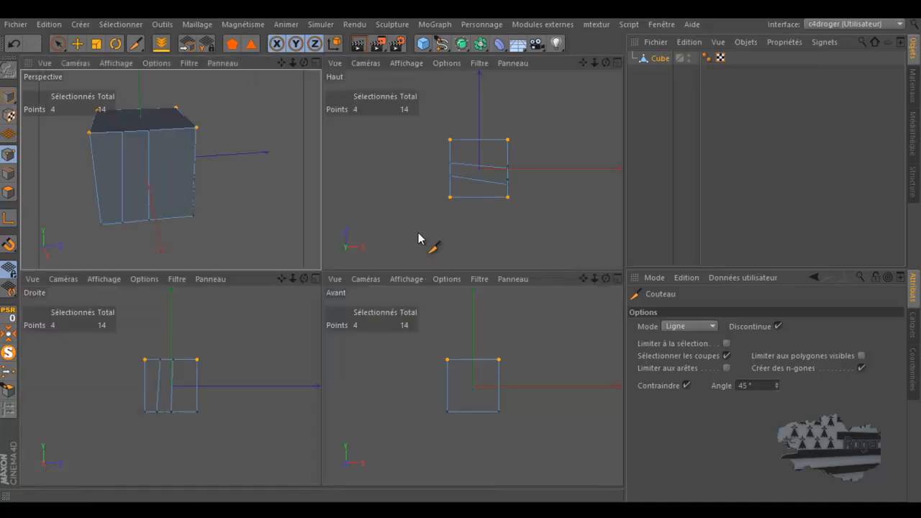
{"action": "middle_click", "coordinate": [428, 381]}
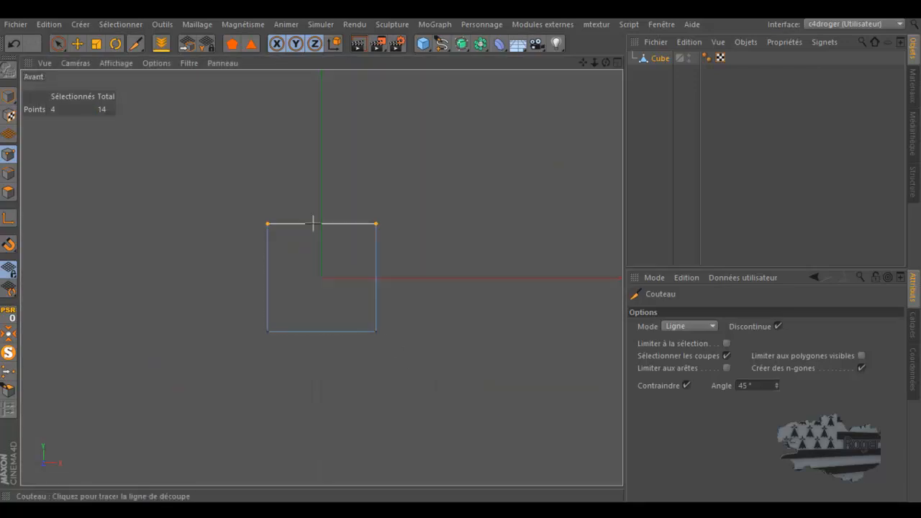
{"action": "scroll", "coordinate": [300, 222], "scroll_direction": "up", "scroll_amount": 3}
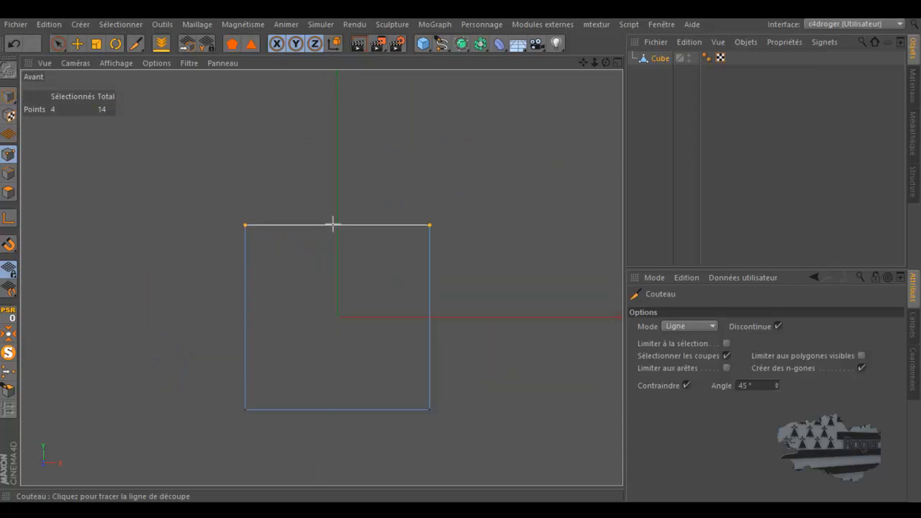
{"action": "left_click_drag", "start_coordinate": [333, 224], "coordinate": [302, 407]}
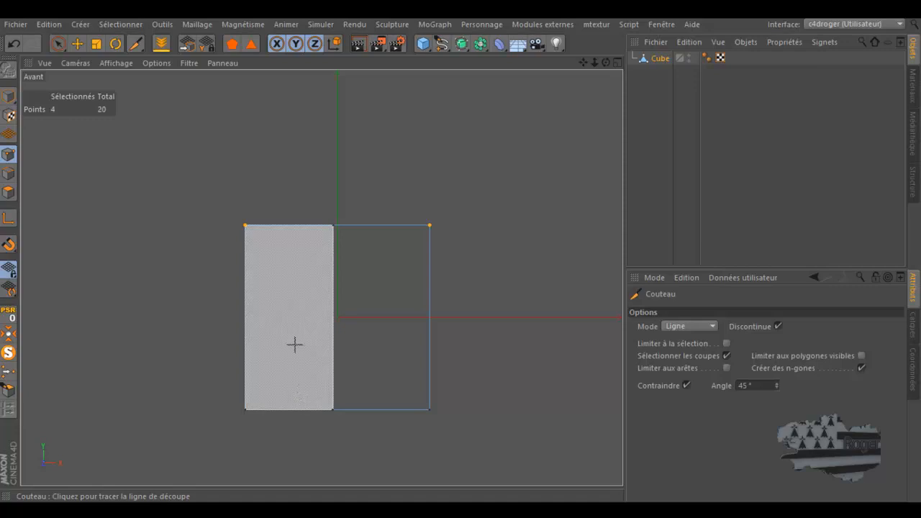
- Turn off Contraindre and knife a 45° diagonal across the cube's upper-left corner in the Avant view
{"action": "left_click", "coordinate": [686, 385]}
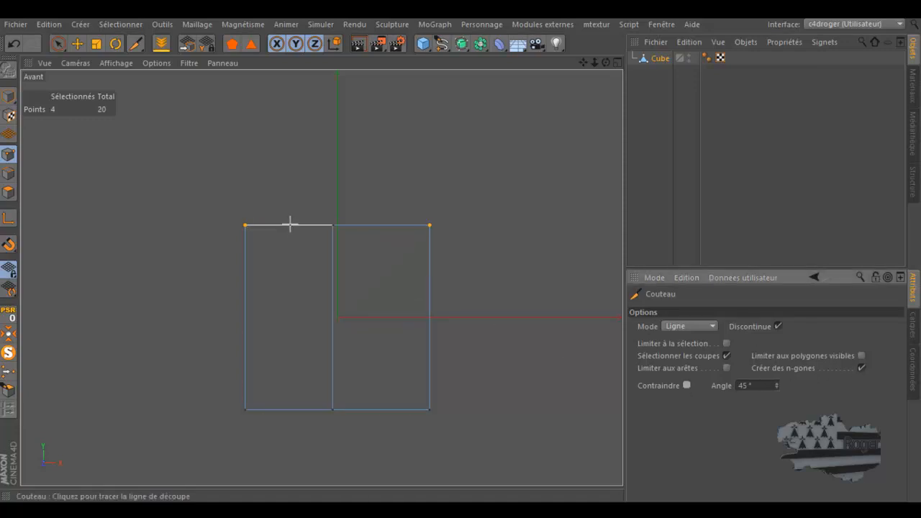
{"action": "left_click_drag", "start_coordinate": [290, 225], "coordinate": [283, 411]}
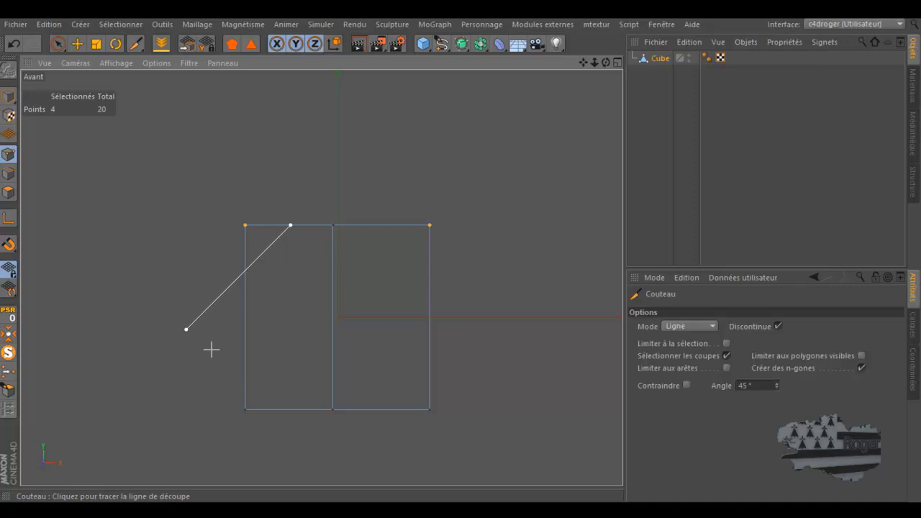
{"action": "key", "text": "Escape"}
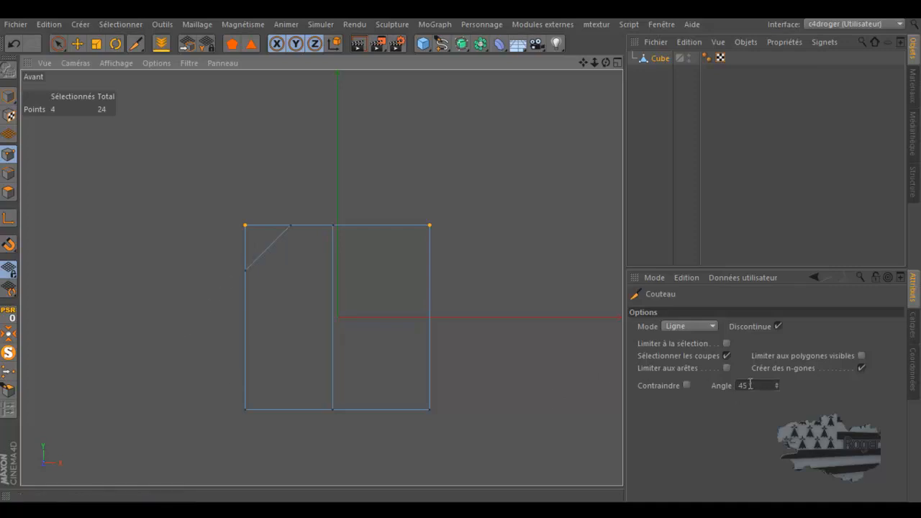
- Set the Knife angle to 46°, knife downward from the right half of the cube's top edge, and return to the full perspective view
{"action": "left_click", "coordinate": [776, 384]}
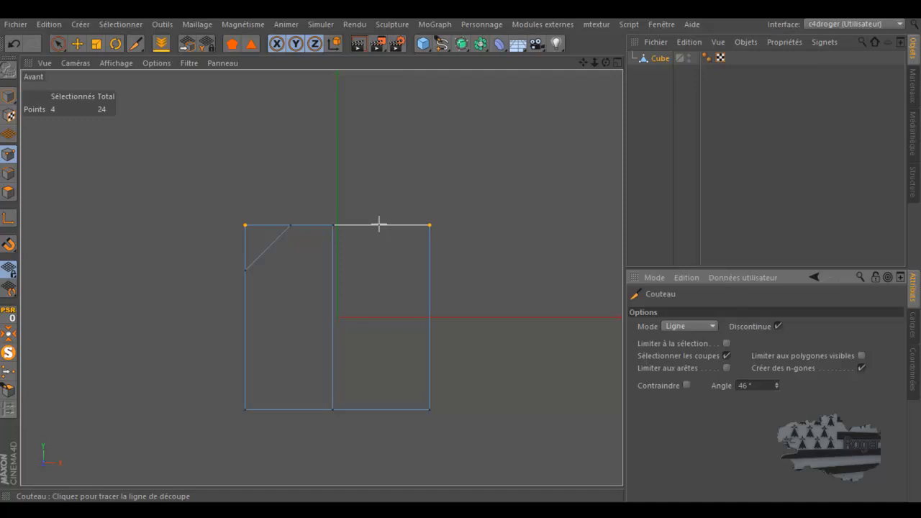
{"action": "left_click_drag", "start_coordinate": [379, 224], "coordinate": [363, 400]}
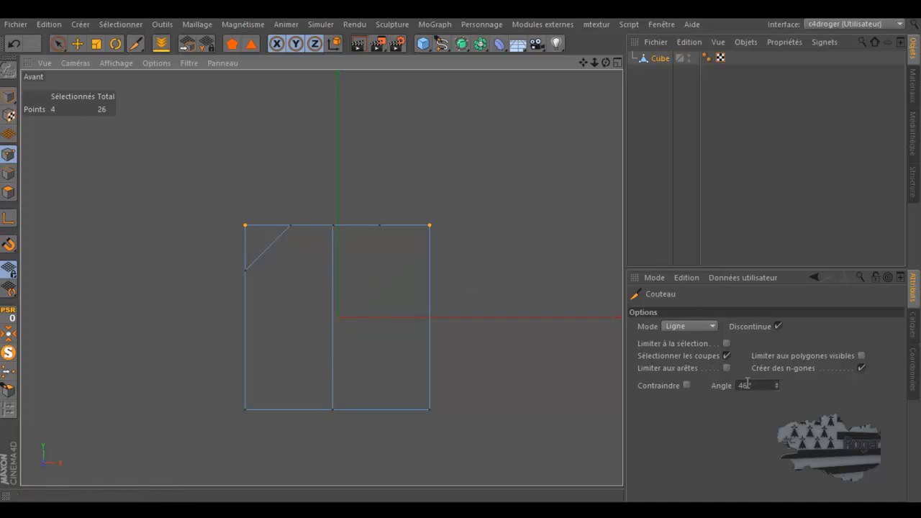
{"action": "middle_click", "coordinate": [201, 140]}
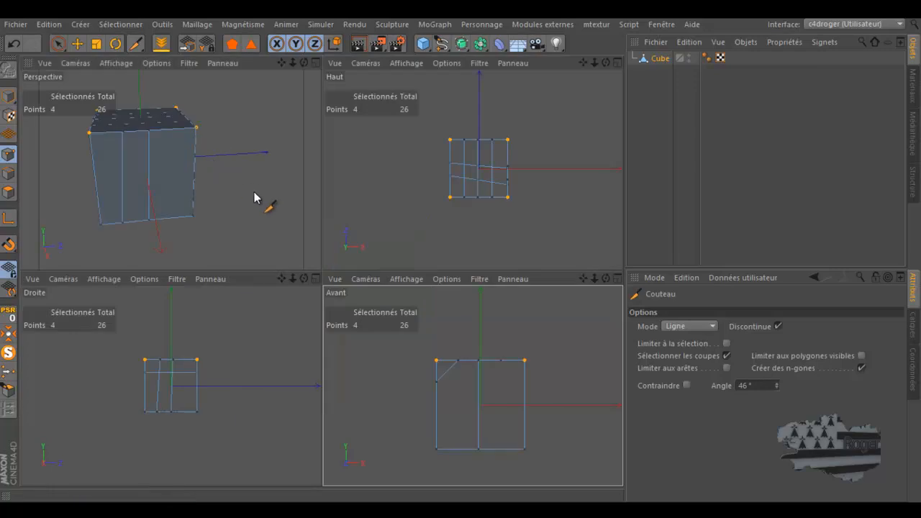
{"action": "middle_click", "coordinate": [255, 197]}
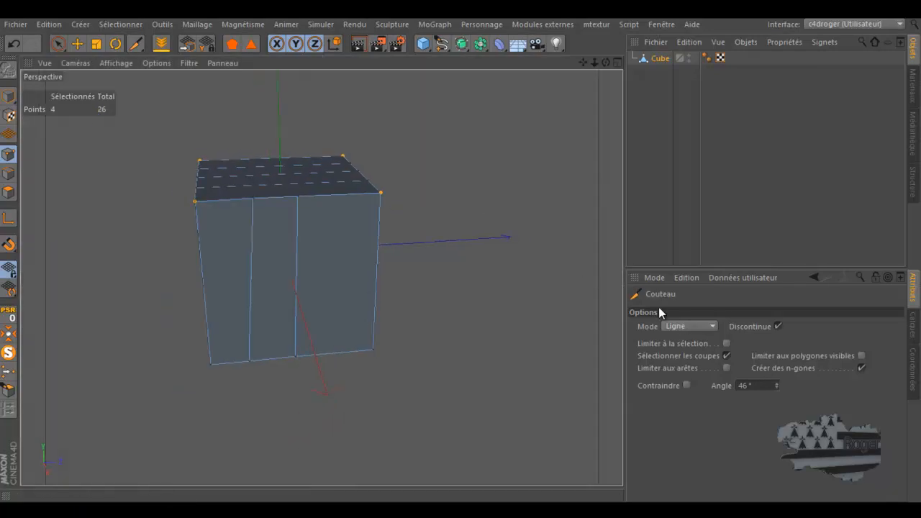
- Switch the Knife mode to Trou, cut a diamond-shaped hole in the right part of the front face, and inspect it
{"action": "left_click", "coordinate": [681, 327]}
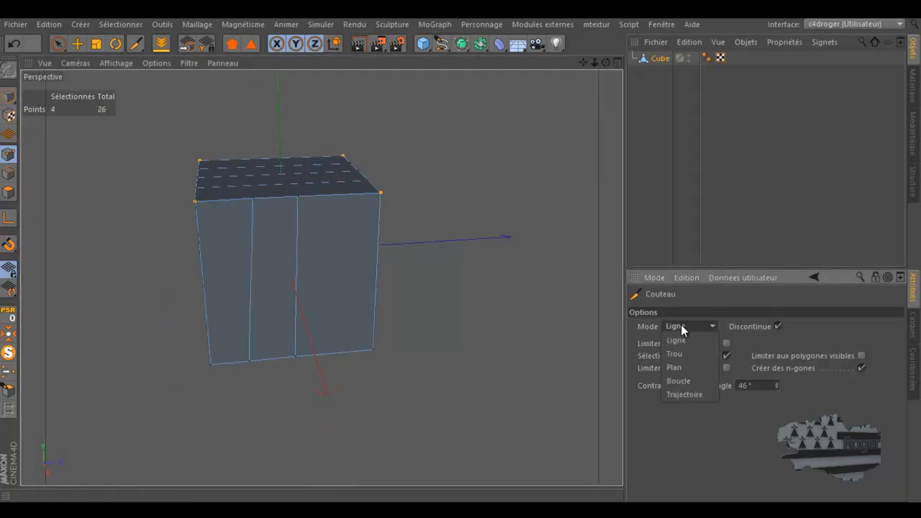
{"action": "left_click", "coordinate": [680, 354]}
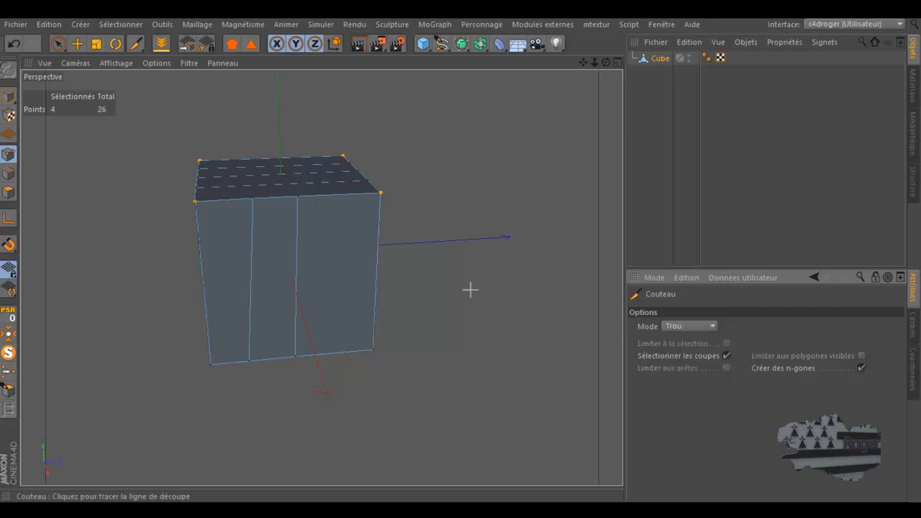
{"action": "left_click", "coordinate": [324, 262]}
{"action": "left_click", "coordinate": [343, 231]}
{"action": "left_click", "coordinate": [360, 263]}
{"action": "left_click", "coordinate": [338, 294]}
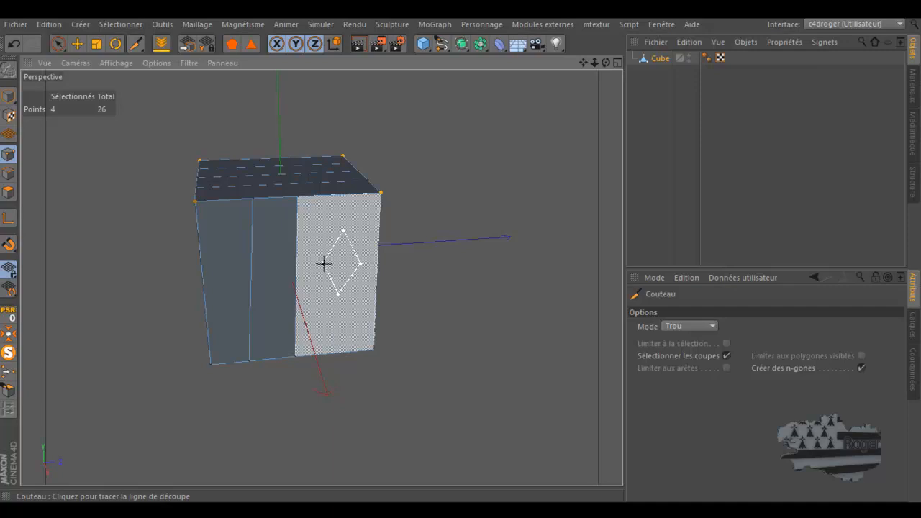
{"action": "left_click", "coordinate": [323, 263]}
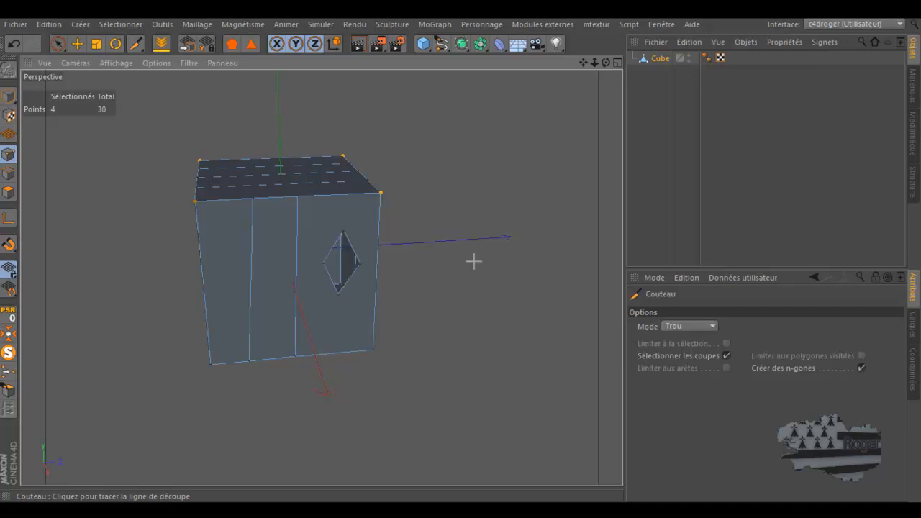
{"action": "left_click_drag", "start_coordinate": [605, 62], "coordinate": [461, 252]}
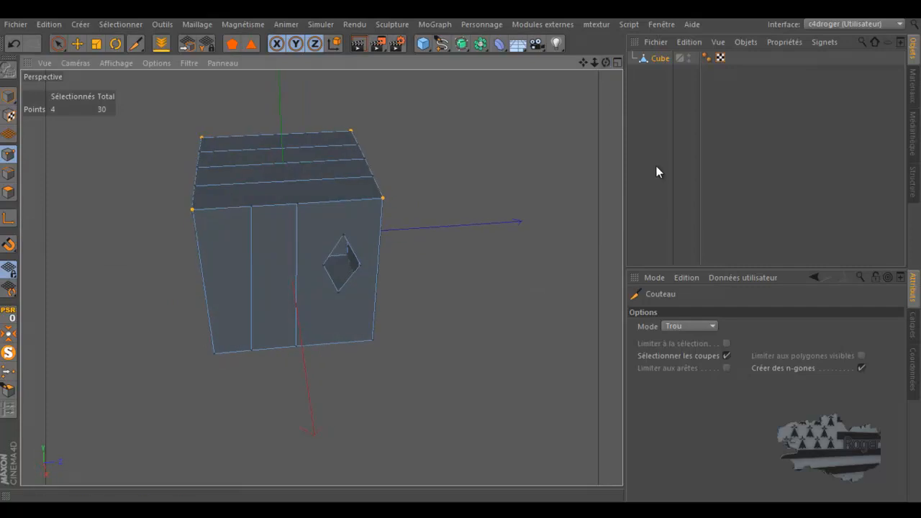
- Switch the Knife mode to Plan and preview cuts on the cube with the plane set to X-Y, Y-Z and X-Z
{"action": "left_click", "coordinate": [683, 326]}
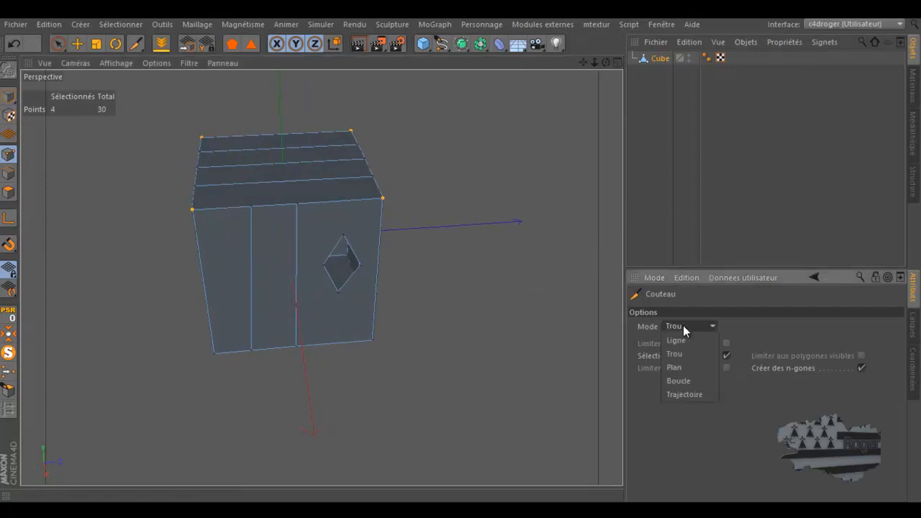
{"action": "left_click", "coordinate": [674, 367]}
{"action": "left_click_drag", "start_coordinate": [607, 61], "coordinate": [408, 223]}
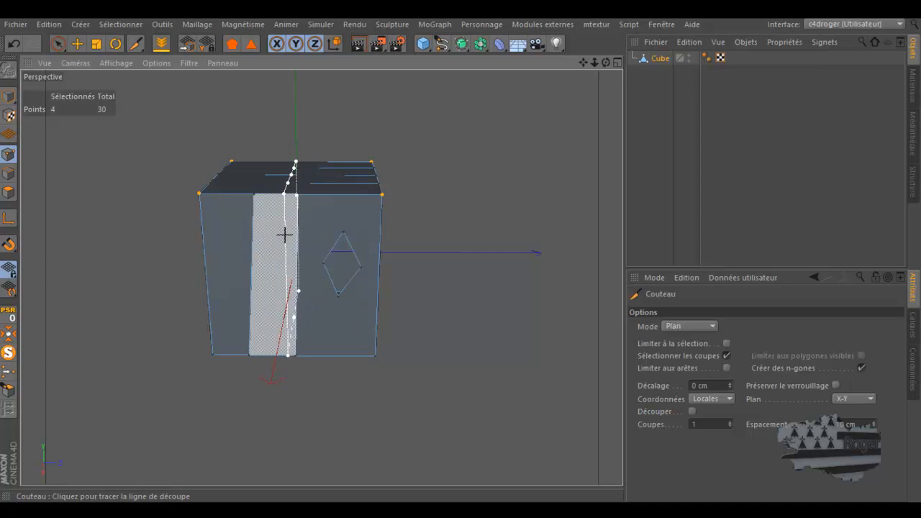
{"action": "left_click", "coordinate": [842, 401]}
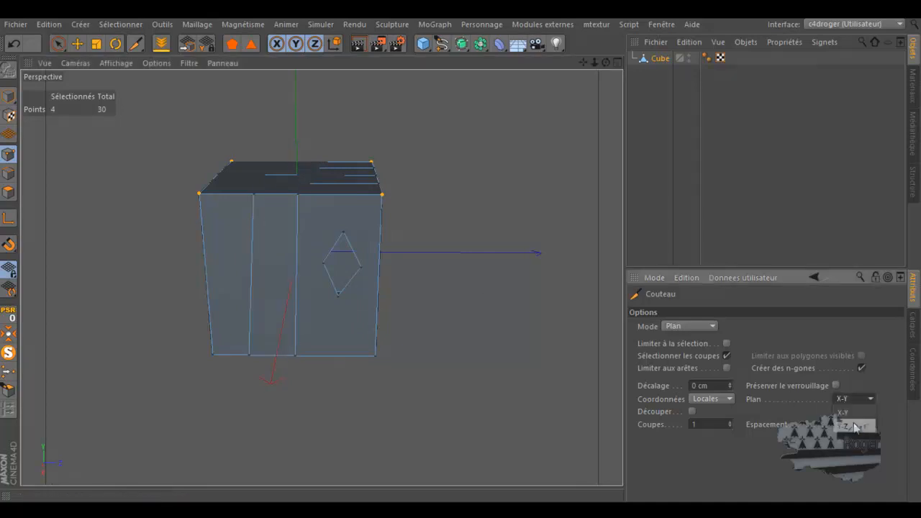
{"action": "left_click", "coordinate": [854, 428]}
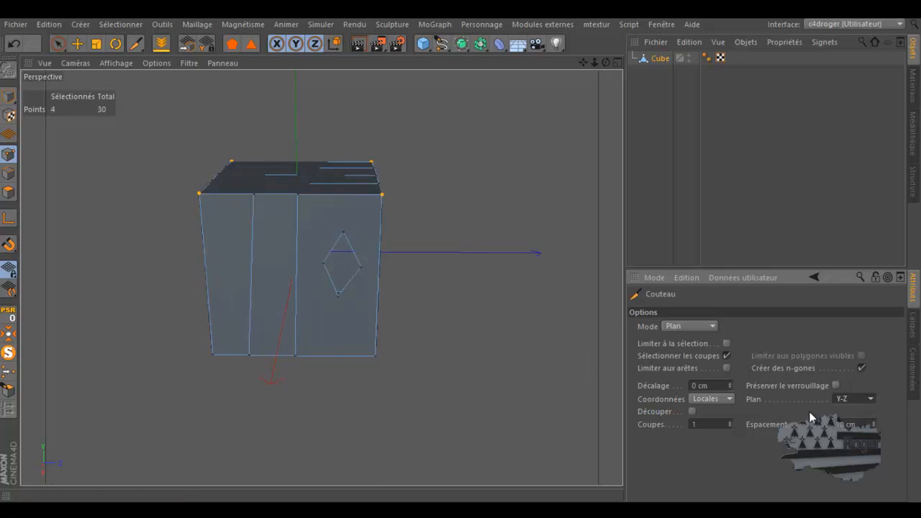
{"action": "left_click", "coordinate": [849, 398]}
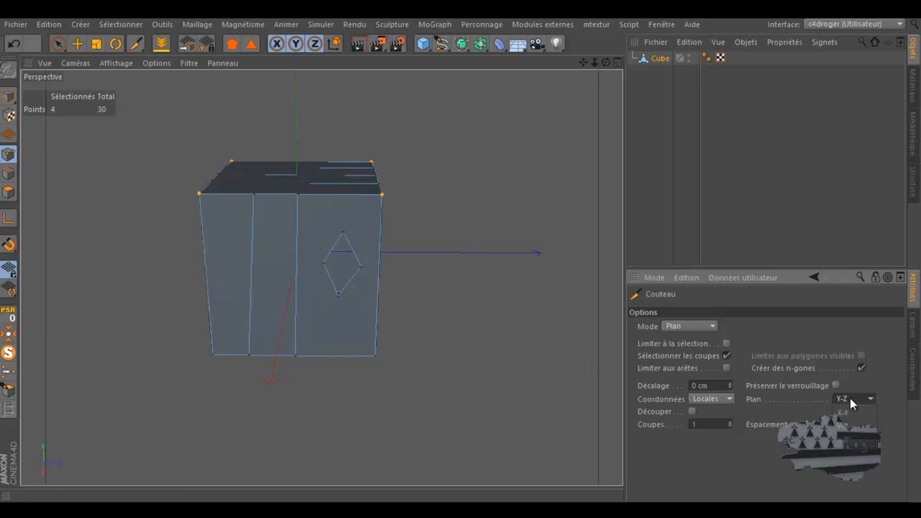
{"action": "left_click", "coordinate": [852, 444]}
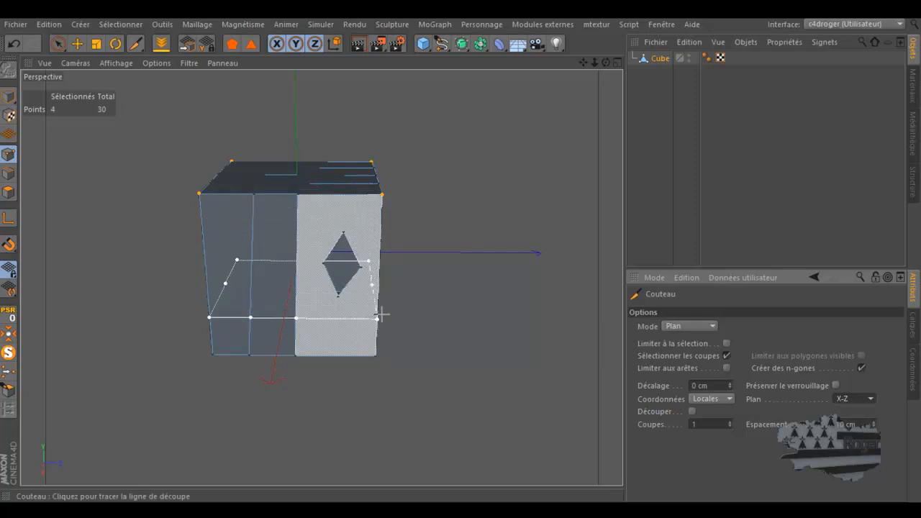
{"action": "left_click_drag", "start_coordinate": [606, 63], "coordinate": [459, 251]}
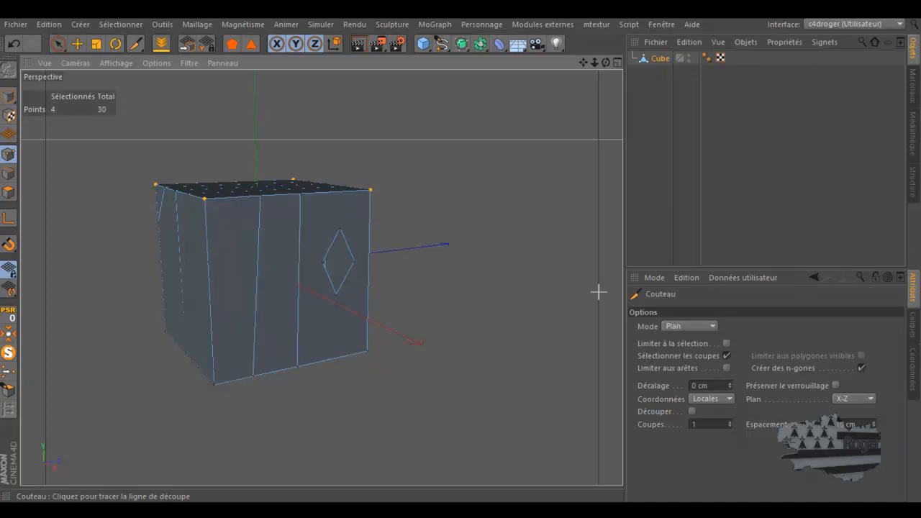
- Switch the Knife mode to Boucle and turn the view to look at the cube from slightly above
{"action": "left_click", "coordinate": [699, 326]}
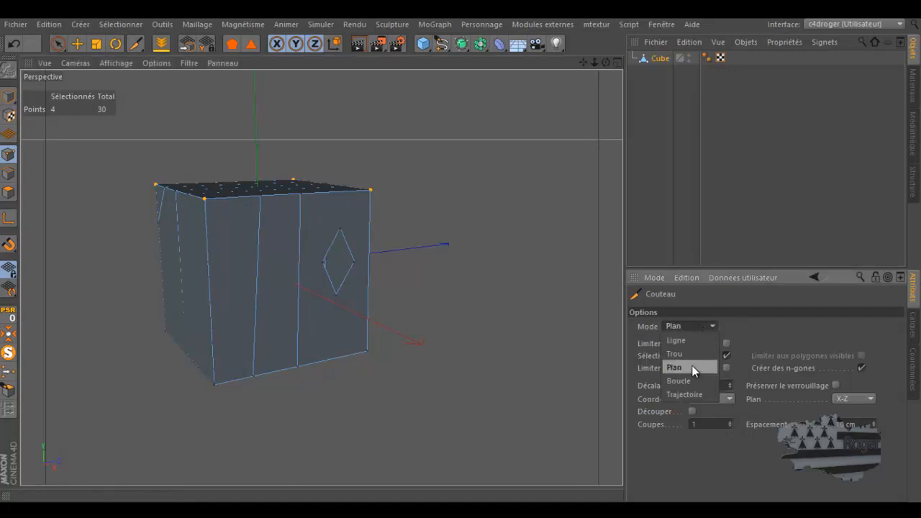
{"action": "left_click", "coordinate": [687, 381]}
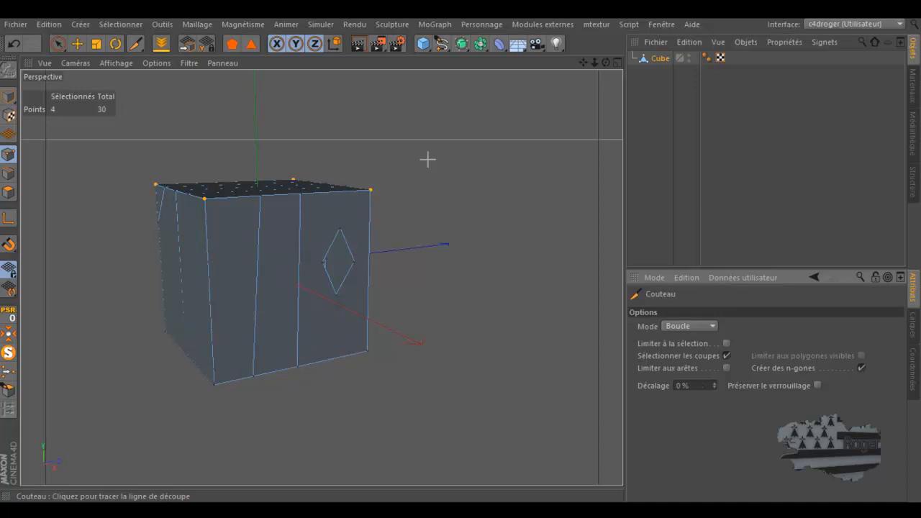
{"action": "mouse_move", "coordinate": [606, 63]}
{"action": "left_mouse_down"}
{"action": "mouse_move", "coordinate": [459, 252]}
{"action": "mouse_move", "coordinate": [601, 63]}
{"action": "left_mouse_up"}
- Delete the cut cube, add a new default cube and convert it to an editable polygon object
{"action": "left_click", "coordinate": [662, 59]}
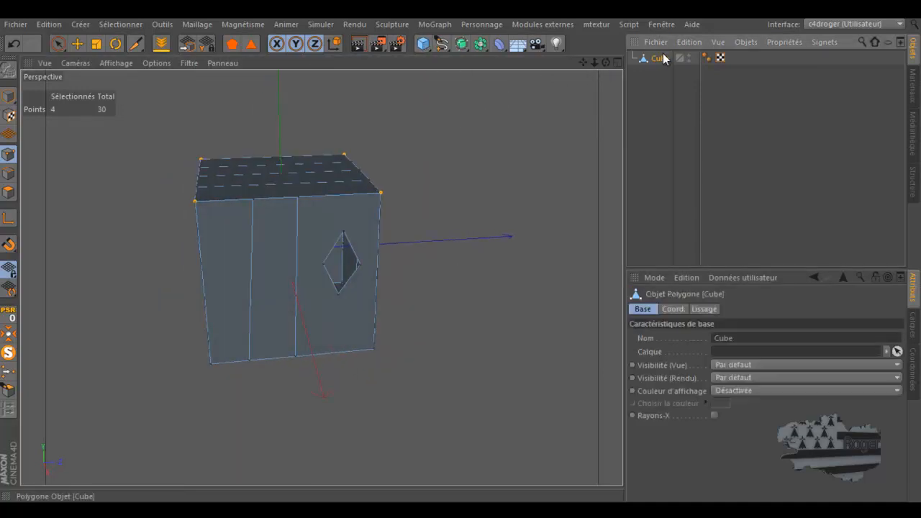
{"action": "key", "text": "Delete"}
{"action": "left_click", "coordinate": [423, 44]}
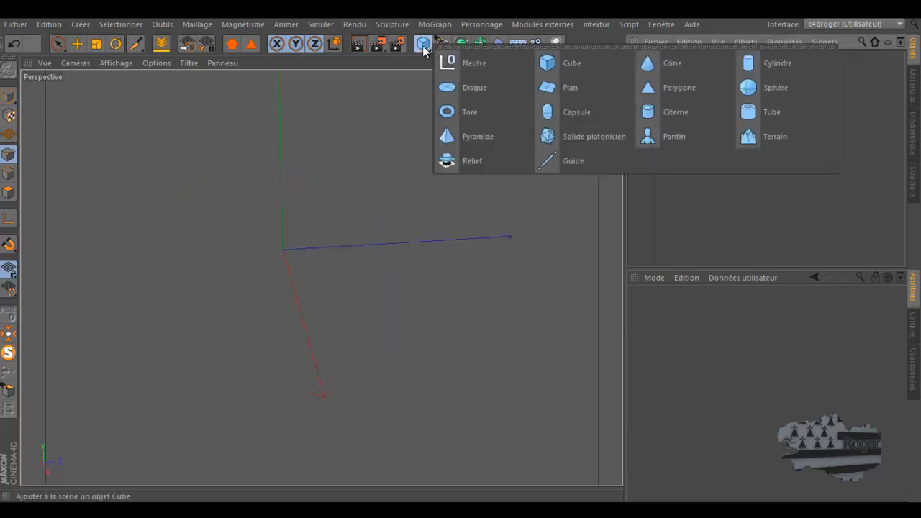
{"action": "left_click", "coordinate": [423, 44]}
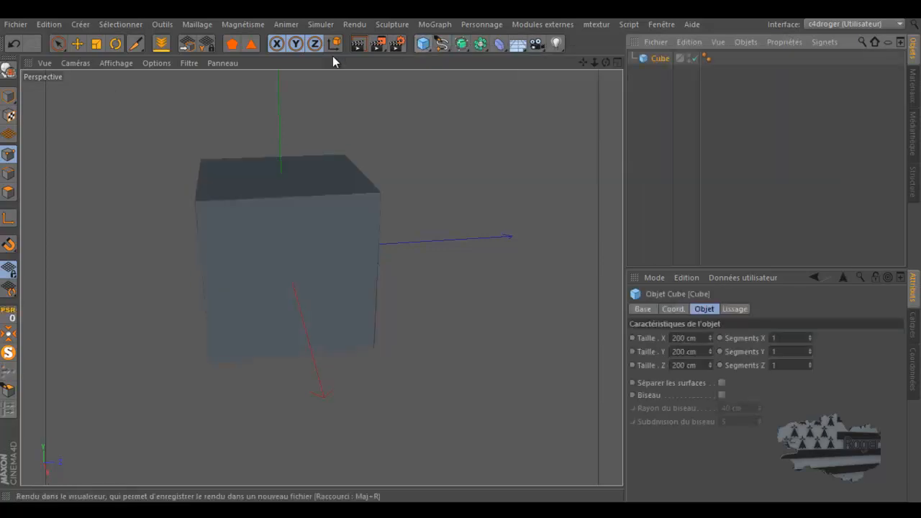
{"action": "left_click", "coordinate": [8, 70]}
- Activate the Knife and preview a horizontal loop cut around the new cube from its front vertical edge
{"action": "key", "text": "k"}
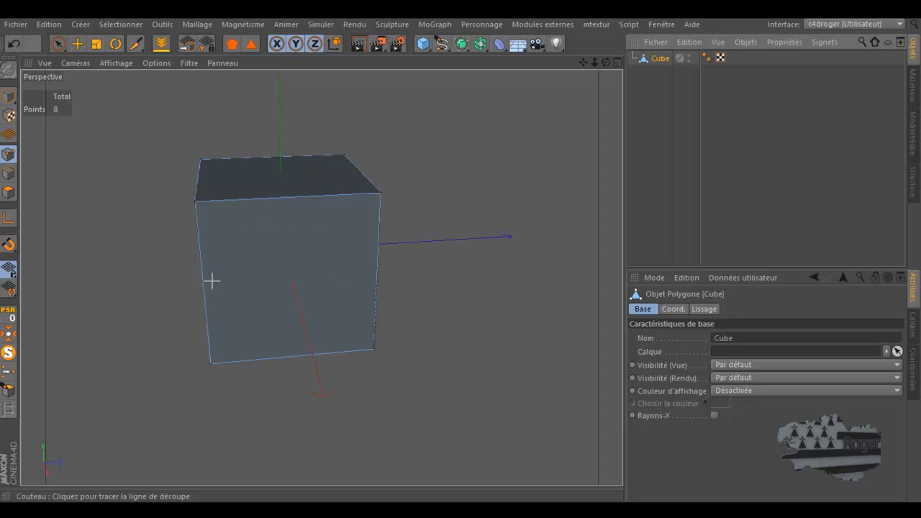
{"action": "left_click", "coordinate": [214, 119]}
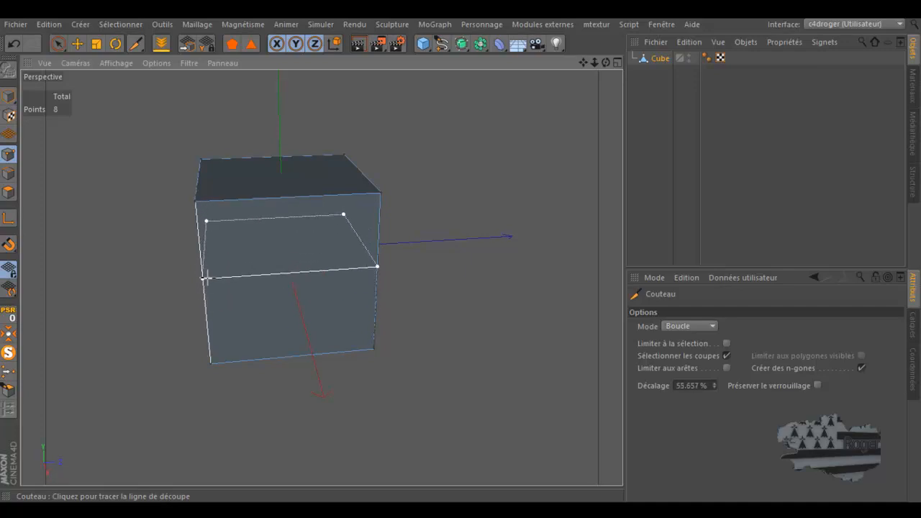
{"action": "left_click_drag", "start_coordinate": [201, 283], "coordinate": [242, 264], "text": "alt"}
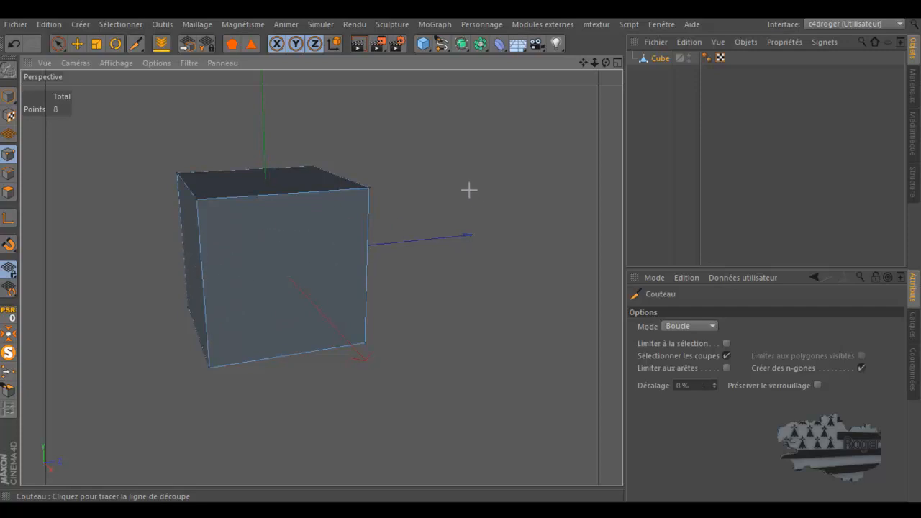
- Set the Knife mode to Trajectoire and cut a horizontal loop near the cube's top and a vertical one through the front face's left part
{"action": "left_click", "coordinate": [703, 326]}
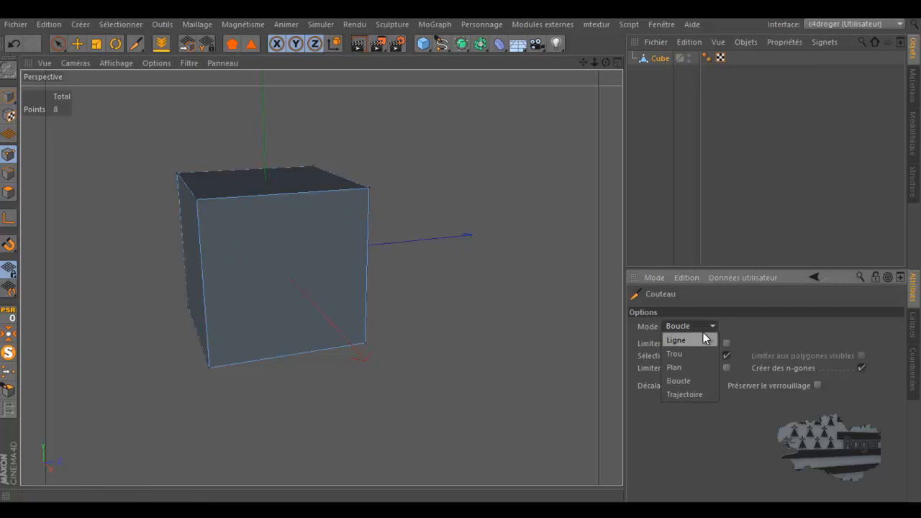
{"action": "left_click", "coordinate": [690, 392]}
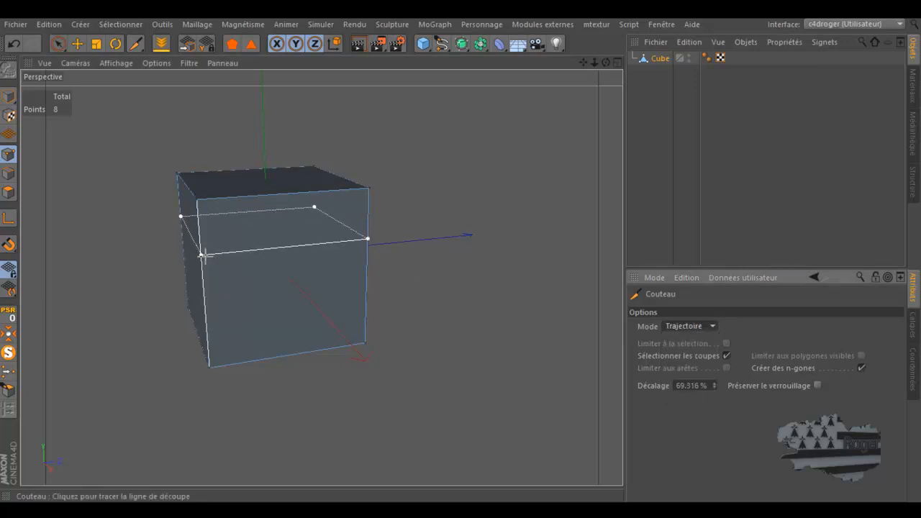
{"action": "left_click", "coordinate": [199, 219]}
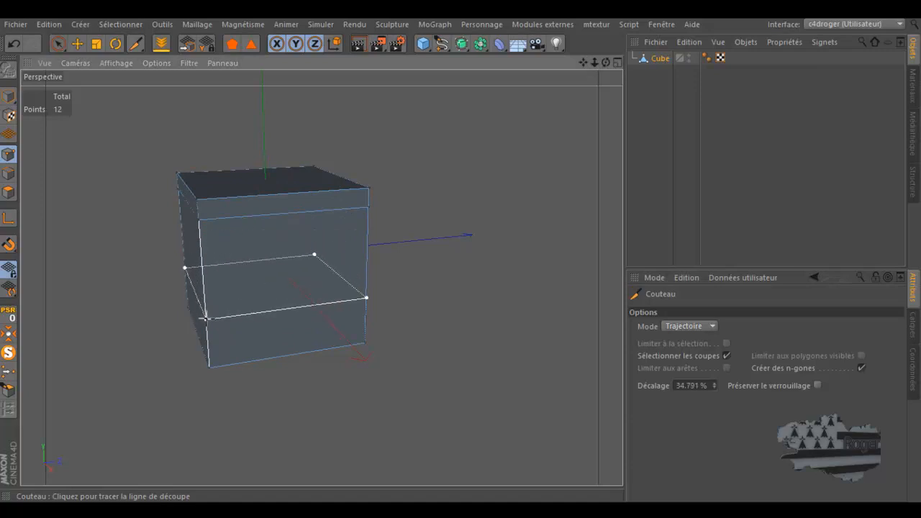
{"action": "left_click", "coordinate": [245, 220]}
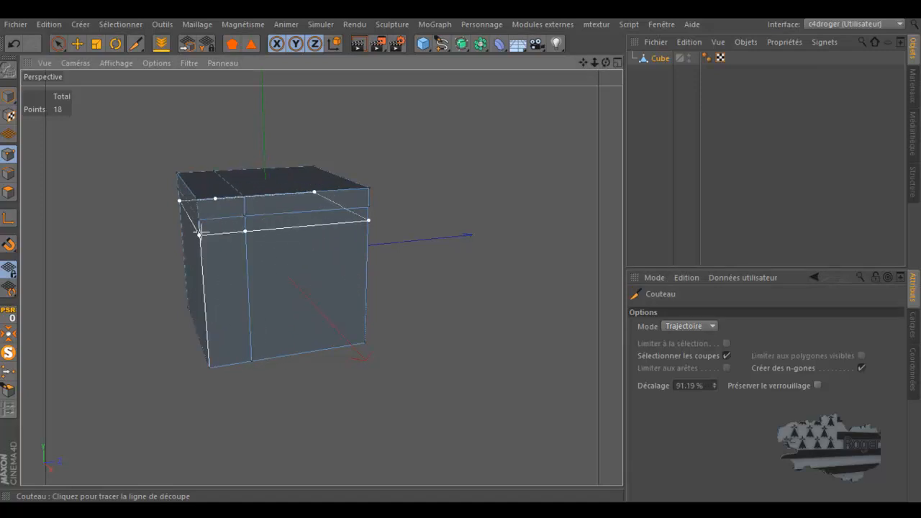
- Switch the Knife to Ligne and cut a diagonal from the intersection of the two loops to the front face's lower-right corner
{"action": "left_click", "coordinate": [696, 326]}
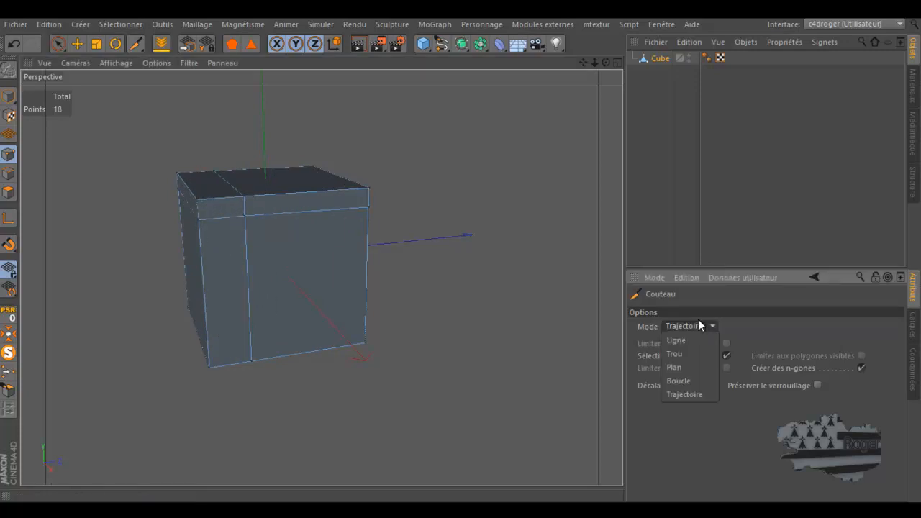
{"action": "left_click", "coordinate": [690, 340]}
{"action": "mouse_move", "coordinate": [244, 214]}
{"action": "left_mouse_down"}
{"action": "mouse_move", "coordinate": [323, 310]}
{"action": "mouse_move", "coordinate": [363, 341]}
{"action": "left_mouse_up"}
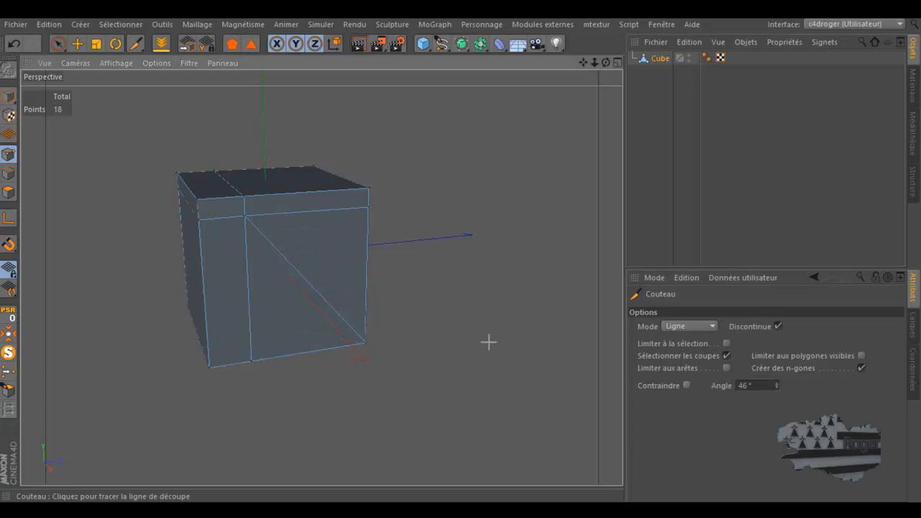
- Switch the Knife back to Trajectoire, cut a path across the diagonally divided front face, and inspect the new edges
{"action": "left_click", "coordinate": [691, 326]}
{"action": "left_click", "coordinate": [680, 395]}
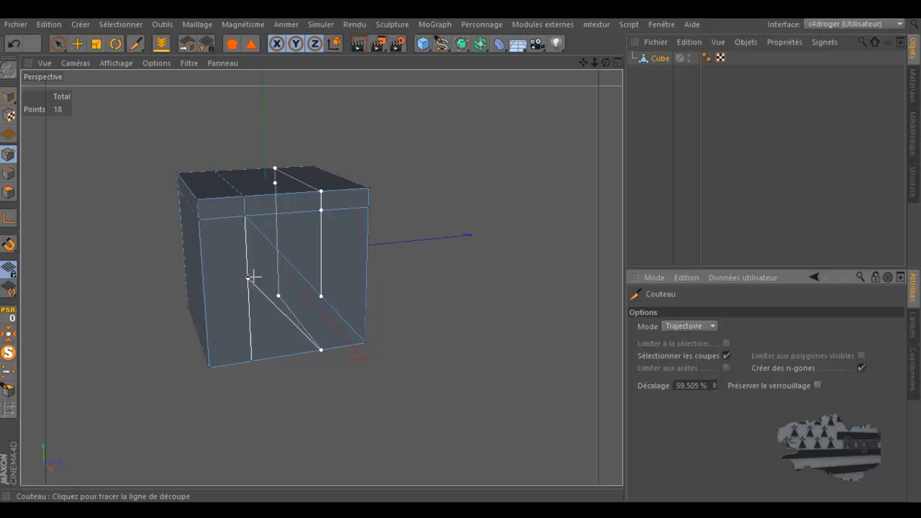
{"action": "left_click", "coordinate": [223, 285]}
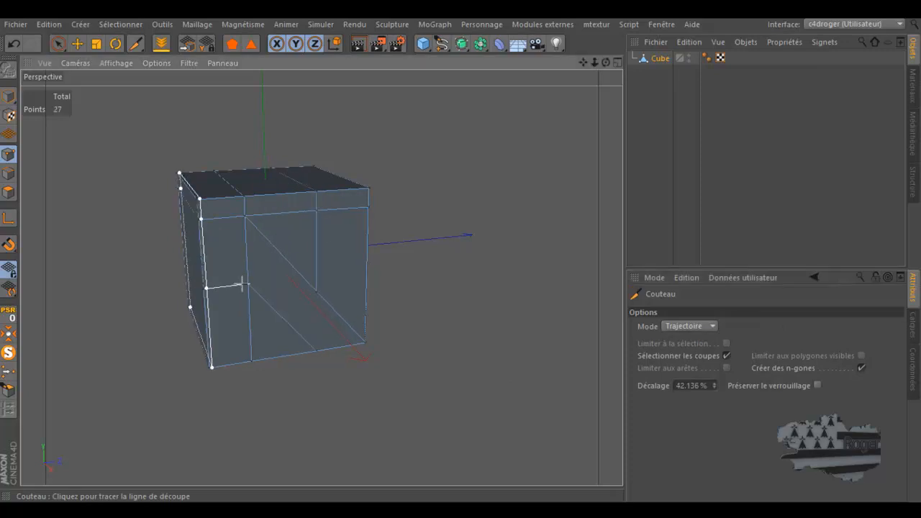
{"action": "left_click_drag", "start_coordinate": [606, 63], "coordinate": [457, 250]}
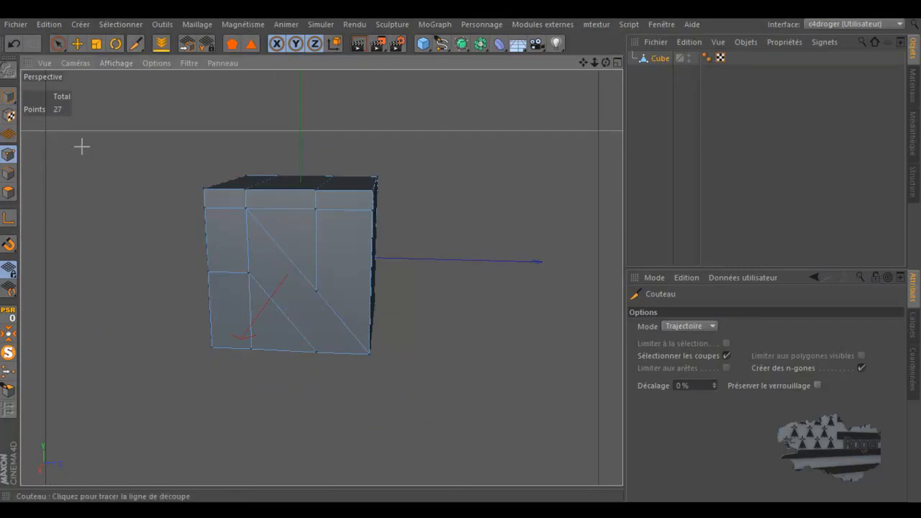
- Set the Knife to Ligne with Limiter à la sélection enabled, then cut a slightly slanted line across the front face in polygon mode
{"action": "left_click", "coordinate": [711, 325]}
{"action": "left_click", "coordinate": [696, 341]}
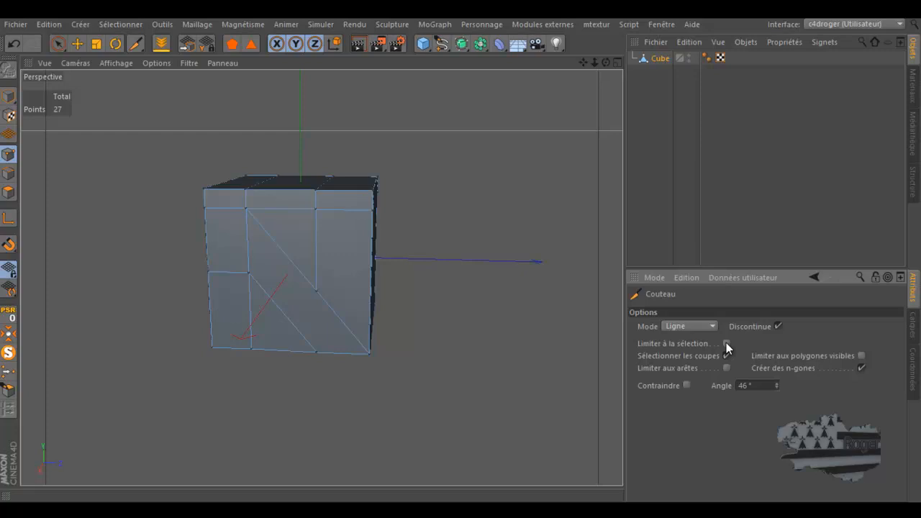
{"action": "left_click", "coordinate": [9, 192]}
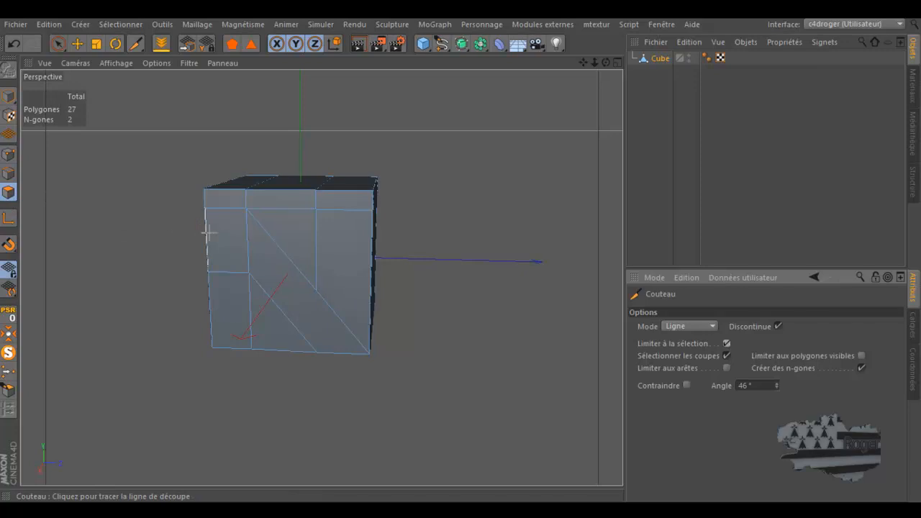
{"action": "mouse_move", "coordinate": [206, 233]}
{"action": "left_mouse_down"}
{"action": "mouse_move", "coordinate": [359, 252]}
{"action": "mouse_move", "coordinate": [372, 263]}
{"action": "left_mouse_up"}
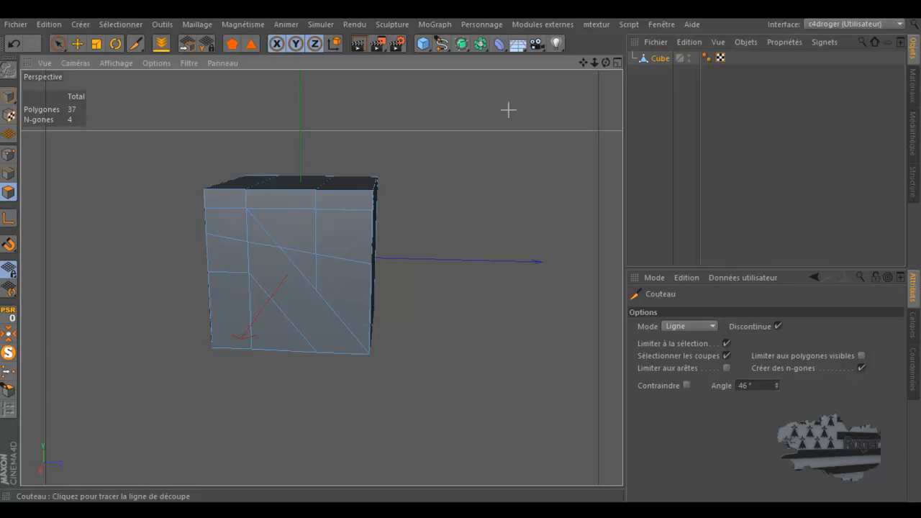
- Select the large polygon on the adjacent side face, then try to knife a vertical line through the unselected front face
{"action": "left_click_drag", "start_coordinate": [604, 63], "coordinate": [457, 252]}
{"action": "key", "text": "e"}
{"action": "left_click", "coordinate": [332, 261]}
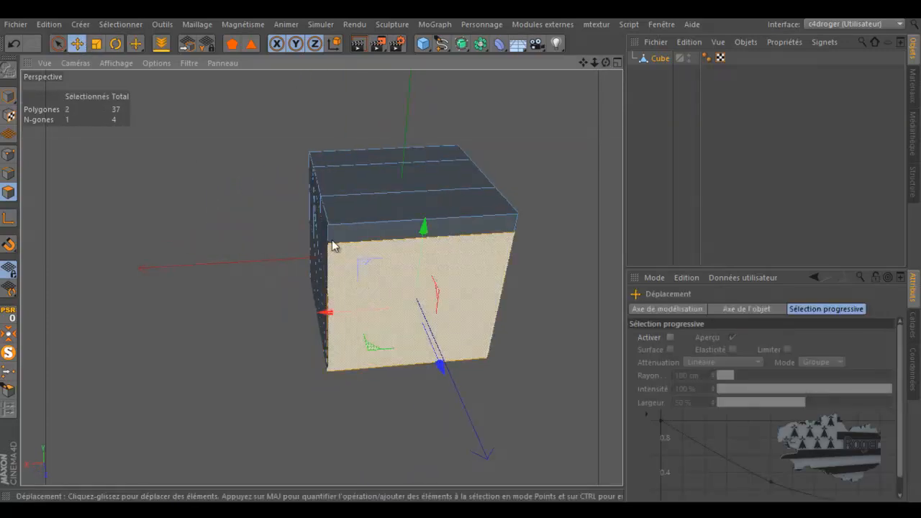
{"action": "left_click_drag", "start_coordinate": [605, 63], "coordinate": [463, 252]}
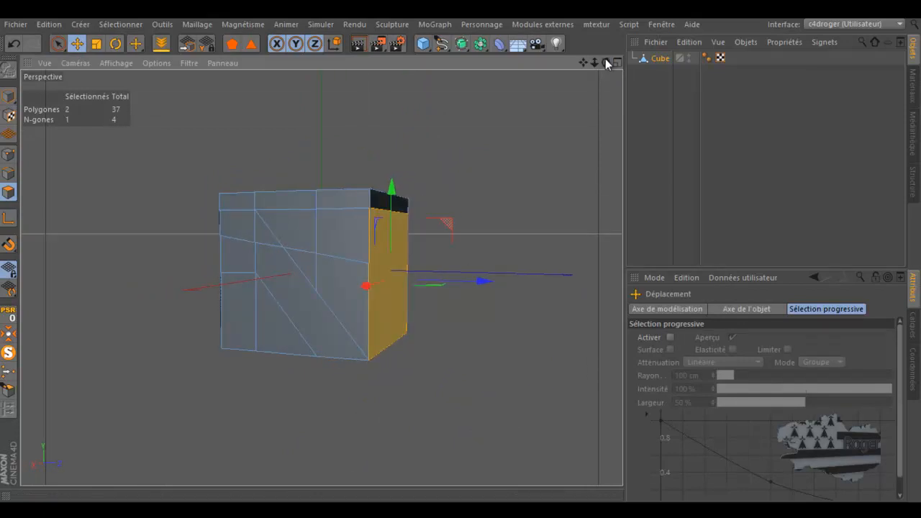
{"action": "key", "text": "k"}
{"action": "left_click_drag", "start_coordinate": [294, 191], "coordinate": [281, 356]}
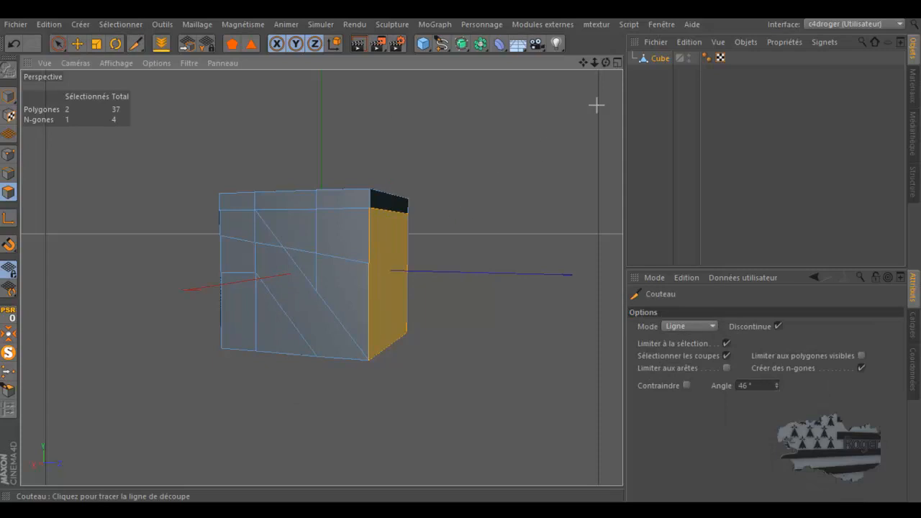
{"action": "left_click_drag", "start_coordinate": [608, 62], "coordinate": [458, 255]}
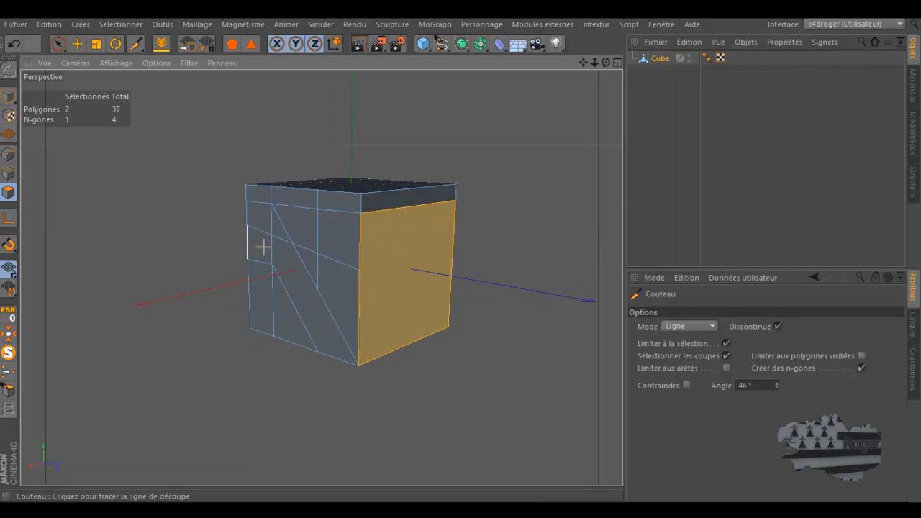
- Return to point mode, knife a nearly horizontal line across the upper part of the side face, and open the Knife mode choices
{"action": "left_click", "coordinate": [8, 156]}
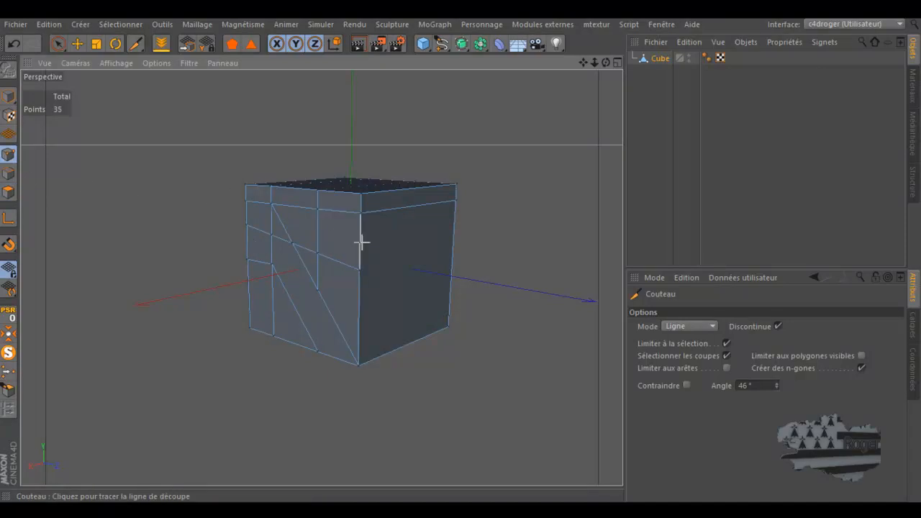
{"action": "mouse_move", "coordinate": [362, 243]}
{"action": "left_mouse_down"}
{"action": "mouse_move", "coordinate": [418, 239]}
{"action": "mouse_move", "coordinate": [543, 207]}
{"action": "mouse_move", "coordinate": [545, 195]}
{"action": "mouse_move", "coordinate": [361, 243]}
{"action": "left_mouse_up"}
{"action": "left_click", "coordinate": [687, 326]}
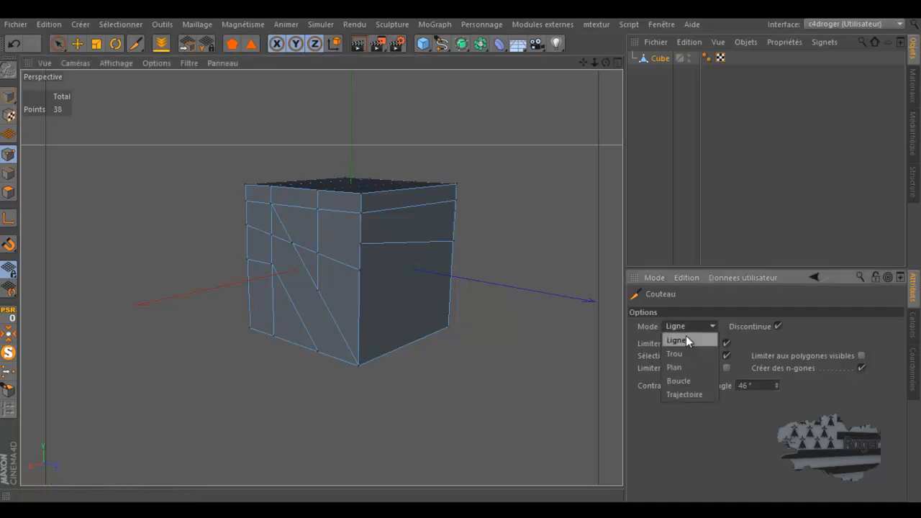